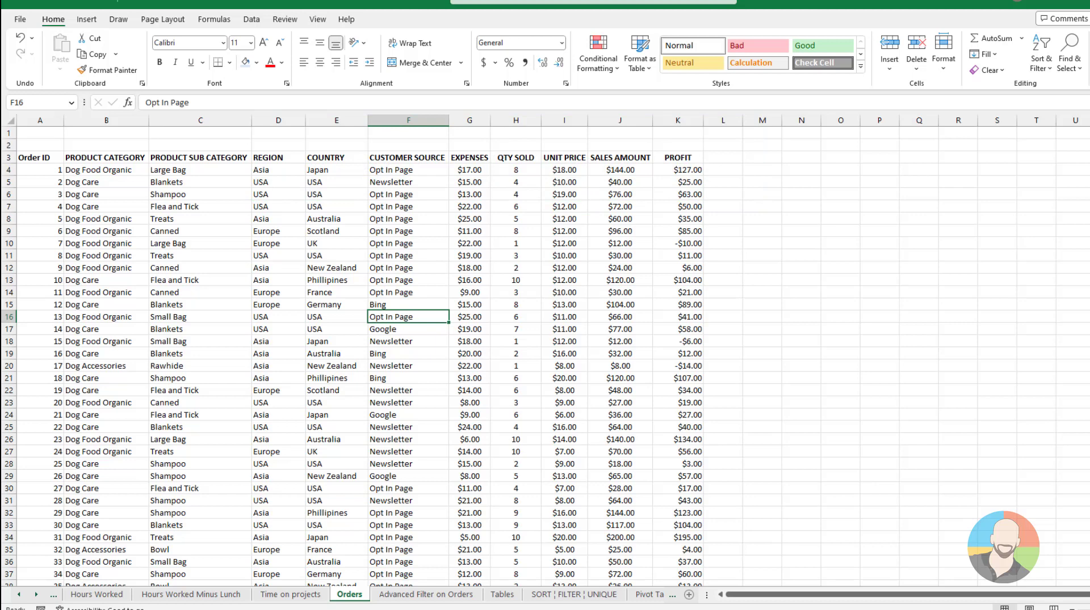
# Sort the order data by the COUNTRY column in ascending order
pyautogui.click(336, 255)
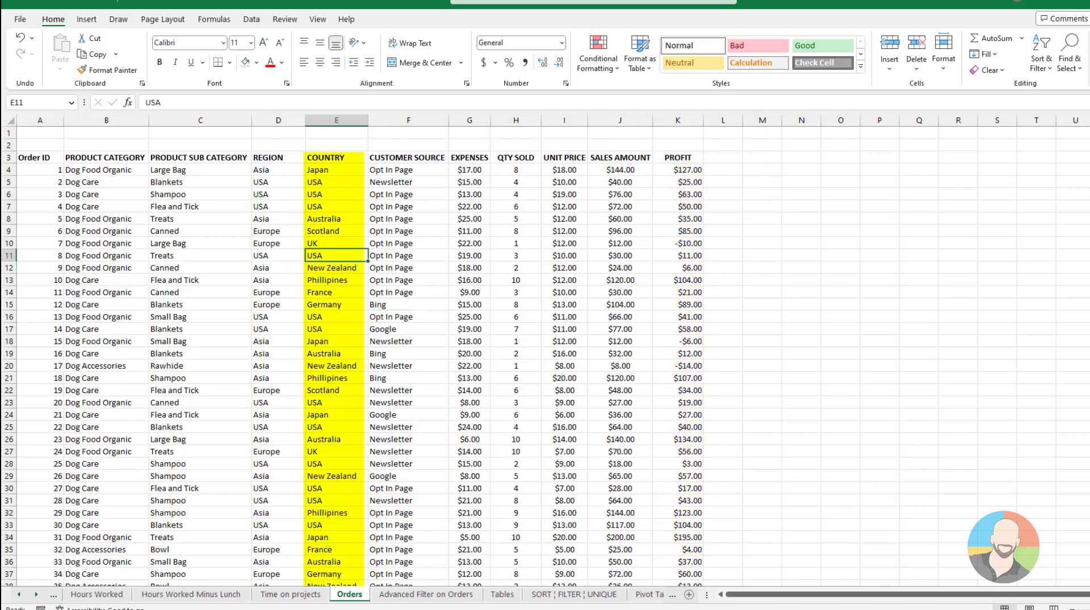
pyautogui.click(252, 20)
pyautogui.click(624, 43)
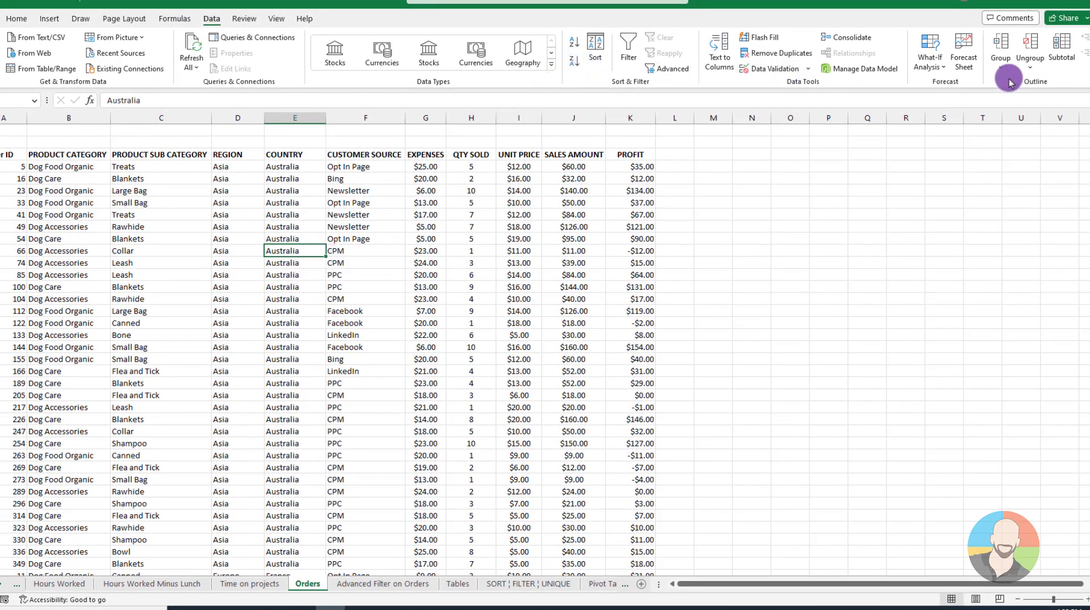
# Add subtotals to the order data that sum PROFIT at each change in COUNTRY
pyautogui.click(1065, 52)
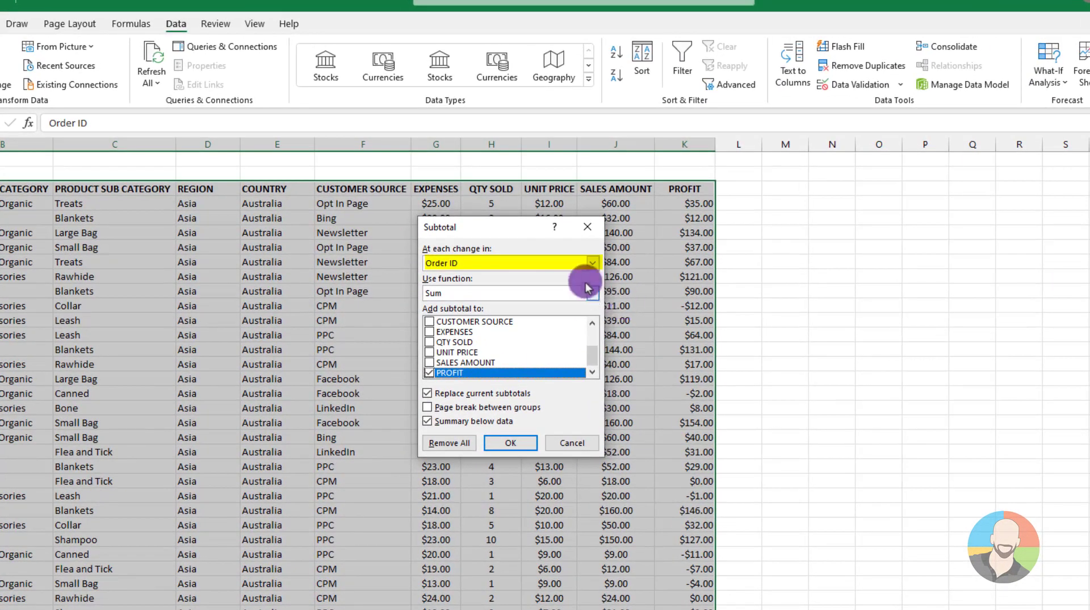
pyautogui.click(592, 262)
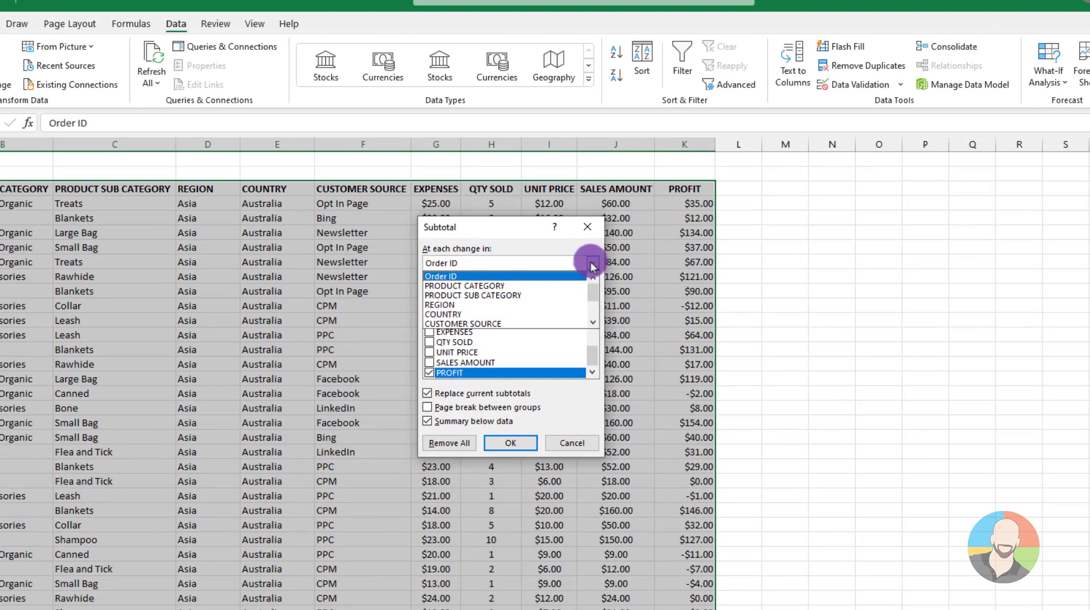
pyautogui.click(470, 314)
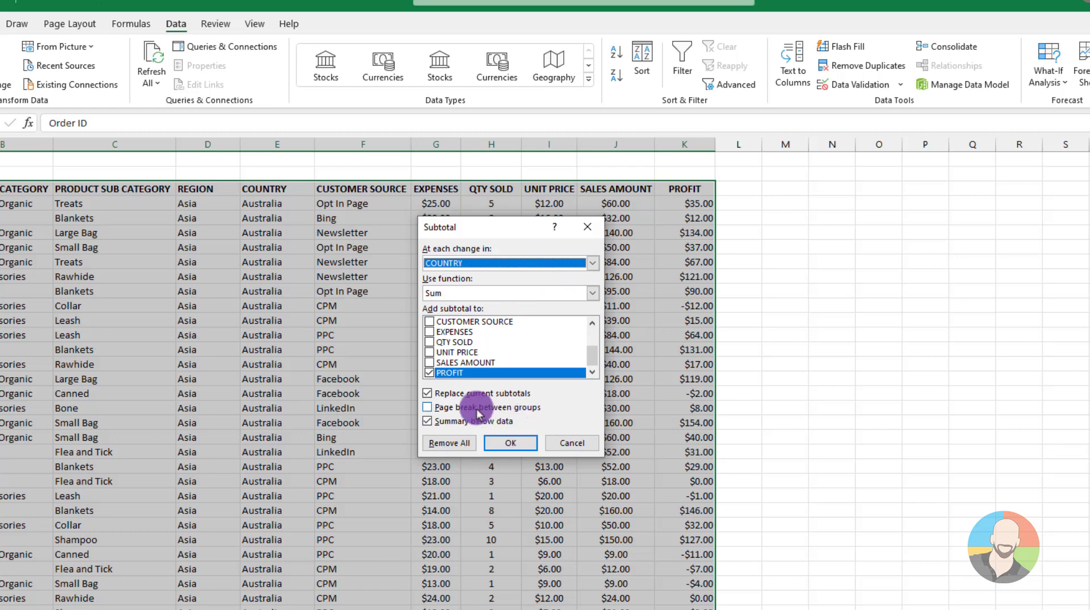
pyautogui.click(511, 443)
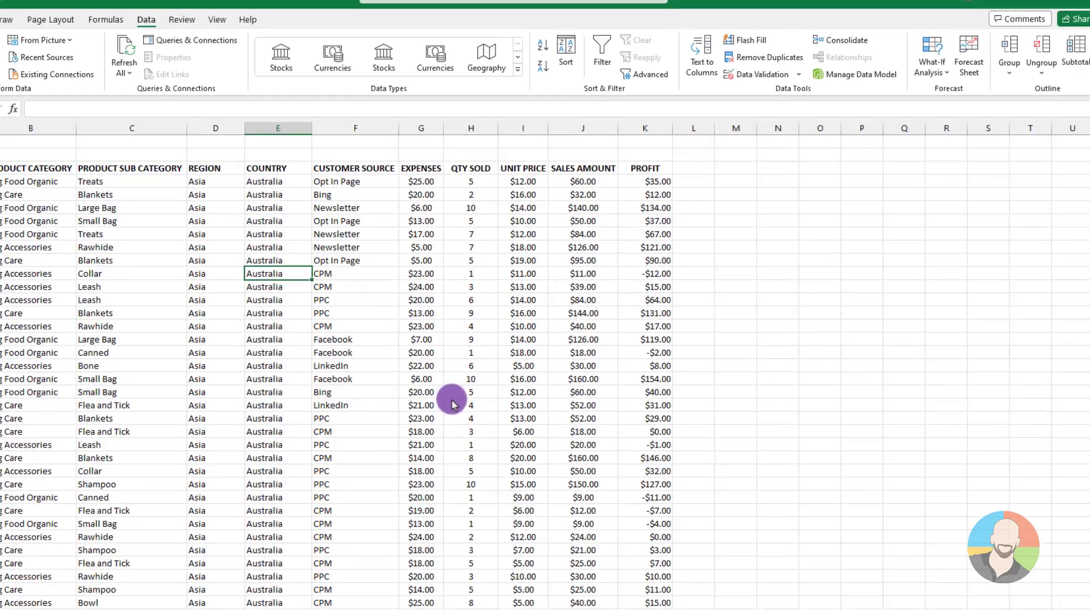
pyautogui.click(513, 451)
# Examine the profit subtotal rows beneath each country's group of orders
pyautogui.scroll(-7, 428, 384)
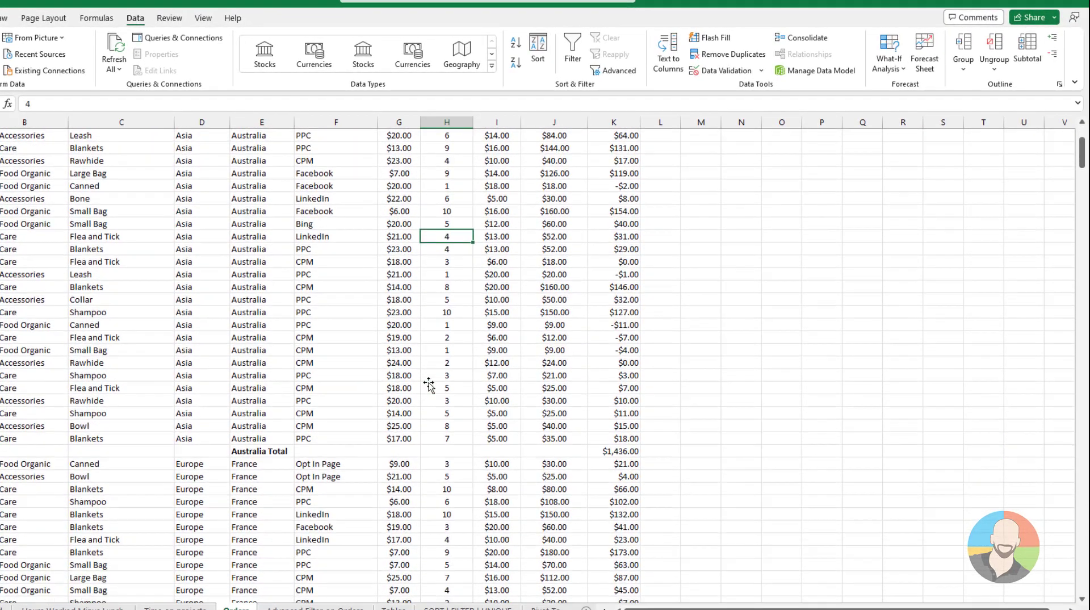
pyautogui.scroll(-2, 429, 384)
pyautogui.scroll(4, 428, 384)
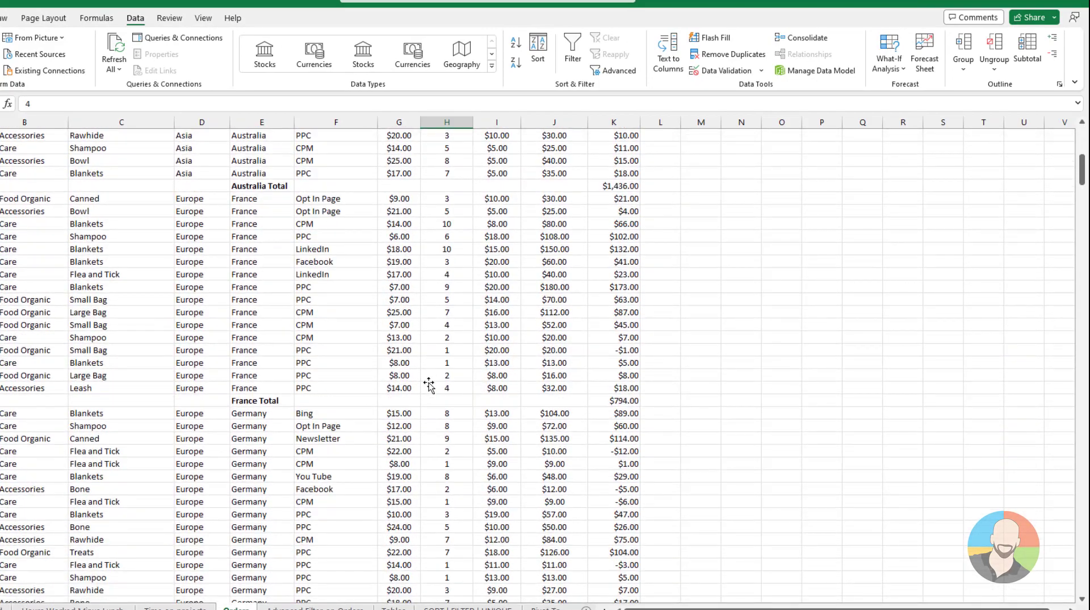
pyautogui.scroll(-6, 428, 383)
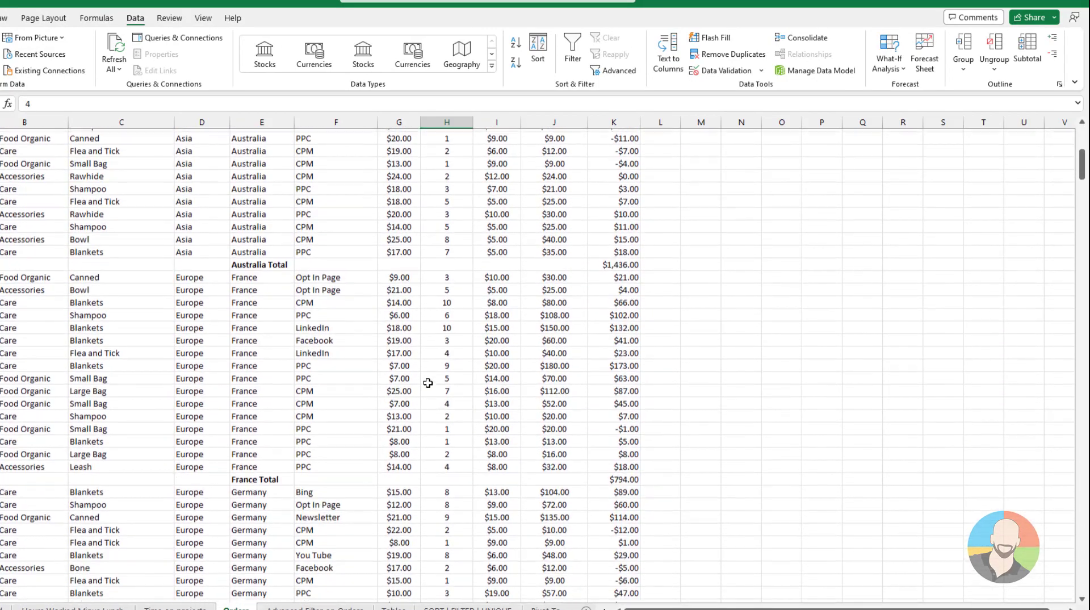
pyautogui.scroll(-1, 428, 384)
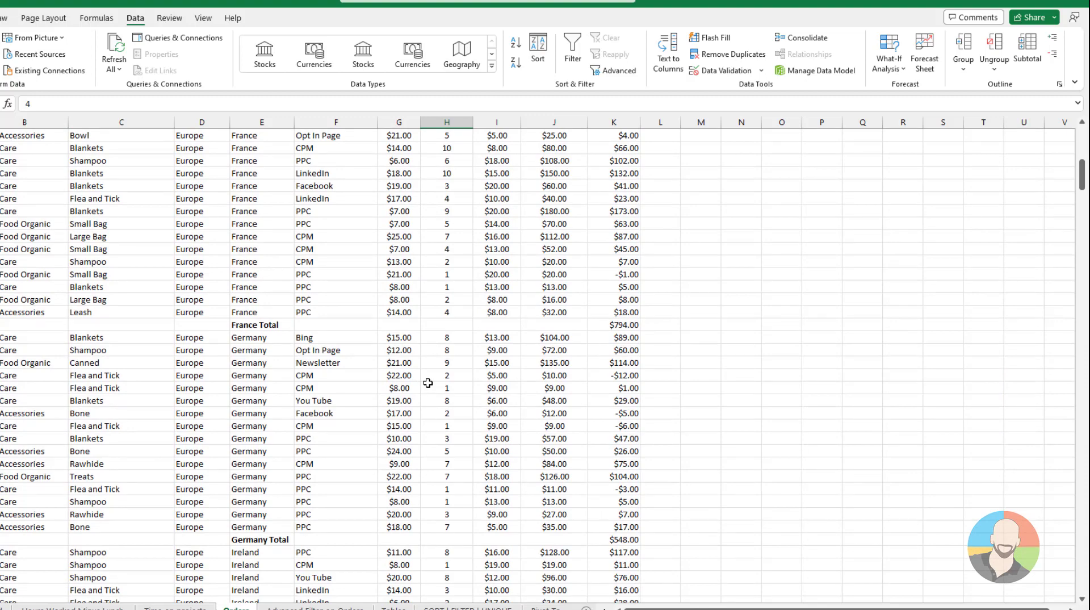
pyautogui.scroll(-4, 427, 383)
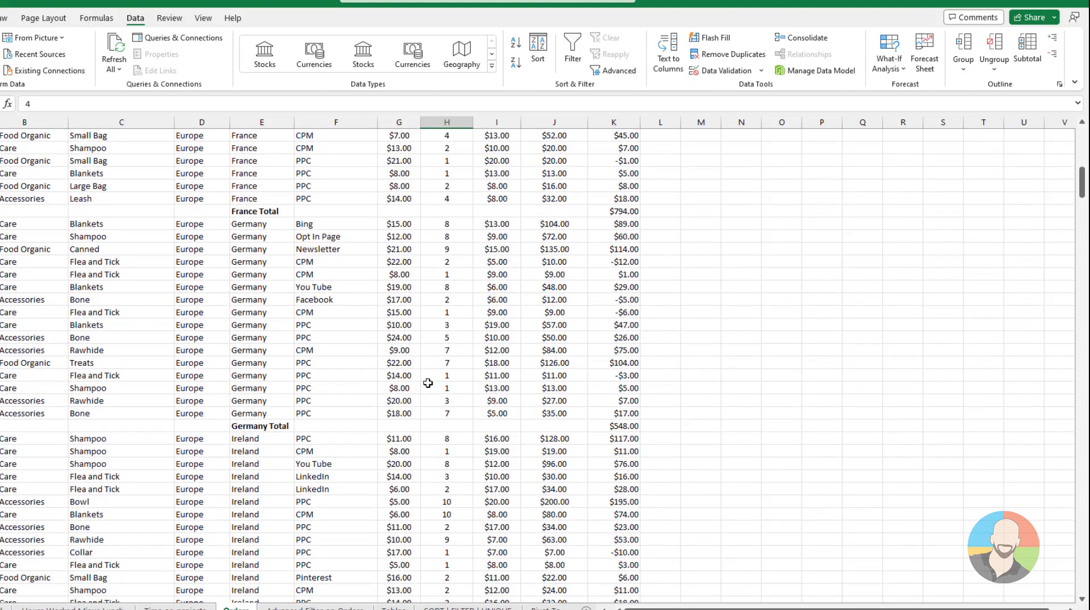
pyautogui.scroll(-1, 428, 383)
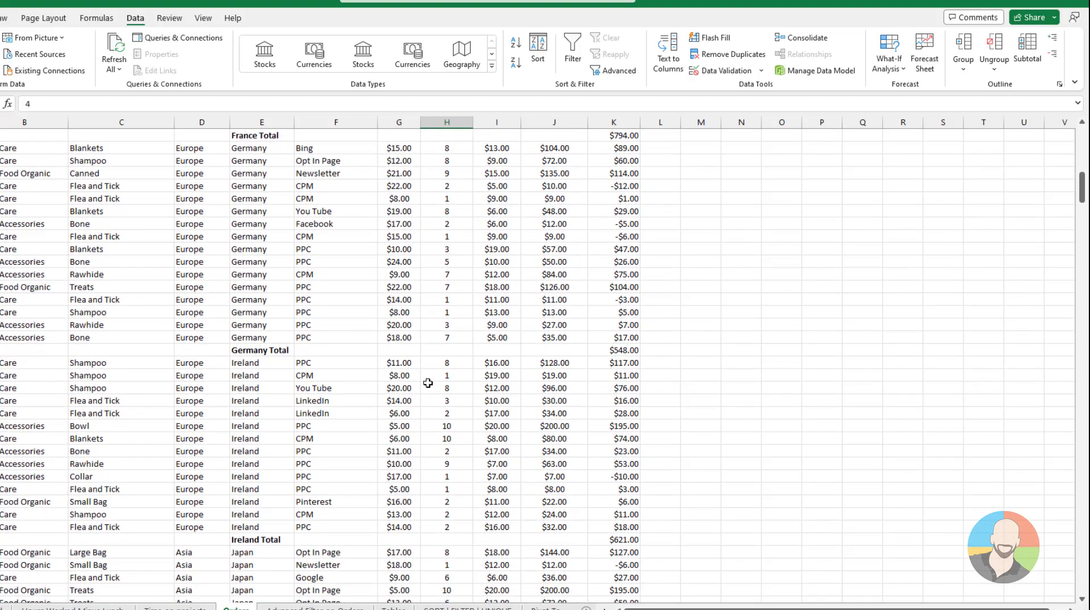
pyautogui.scroll(13, 428, 383)
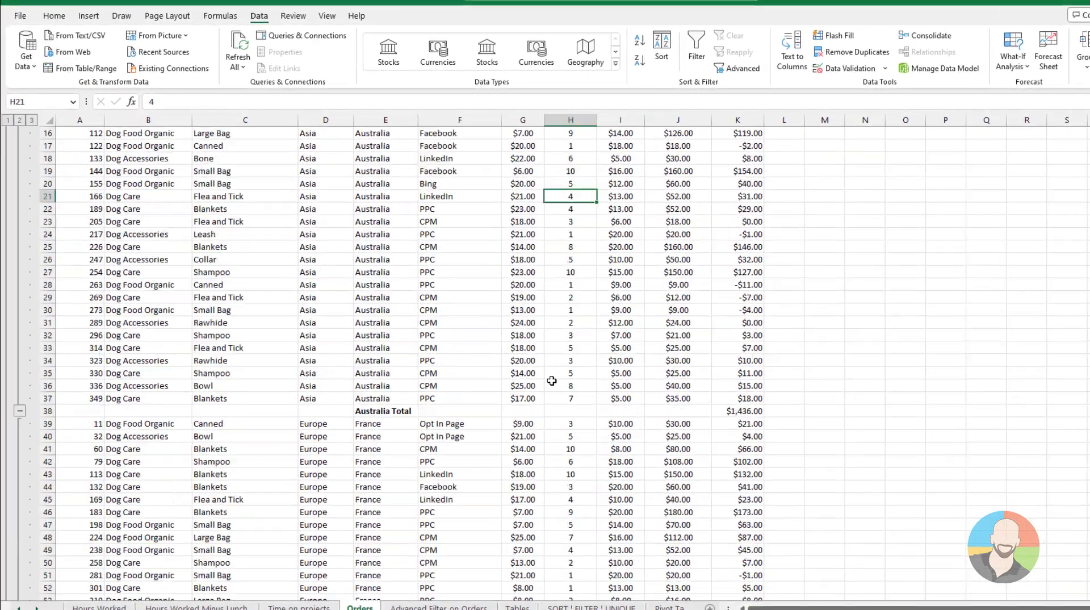
pyautogui.scroll(5, 551, 380)
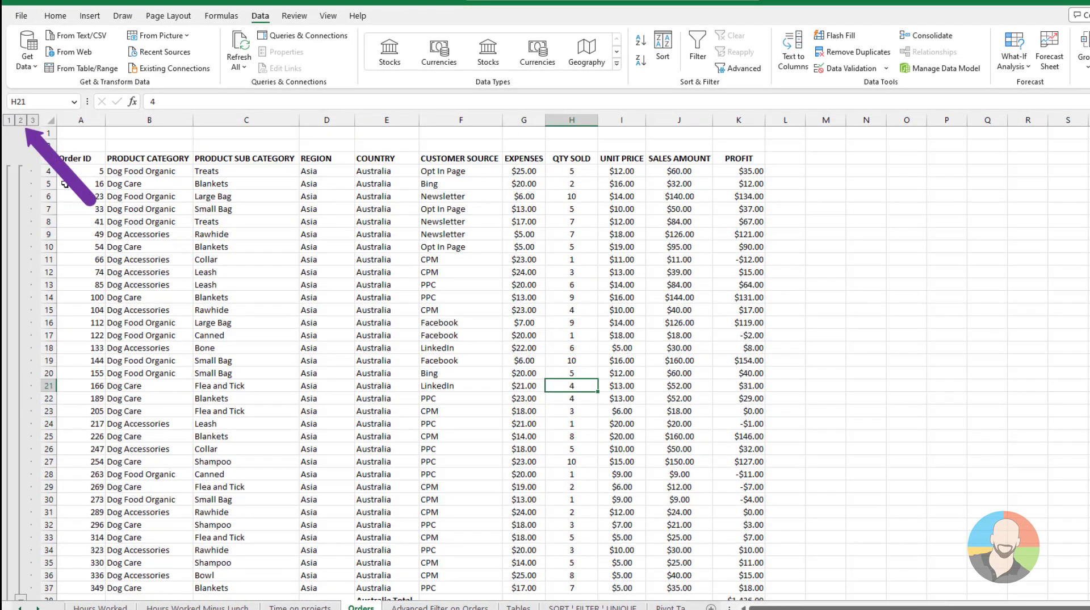
# View the outline at the grand-total, country-total and full-detail levels, ending with only the country totals and grand total shown
pyautogui.click(9, 121)
pyautogui.click(20, 120)
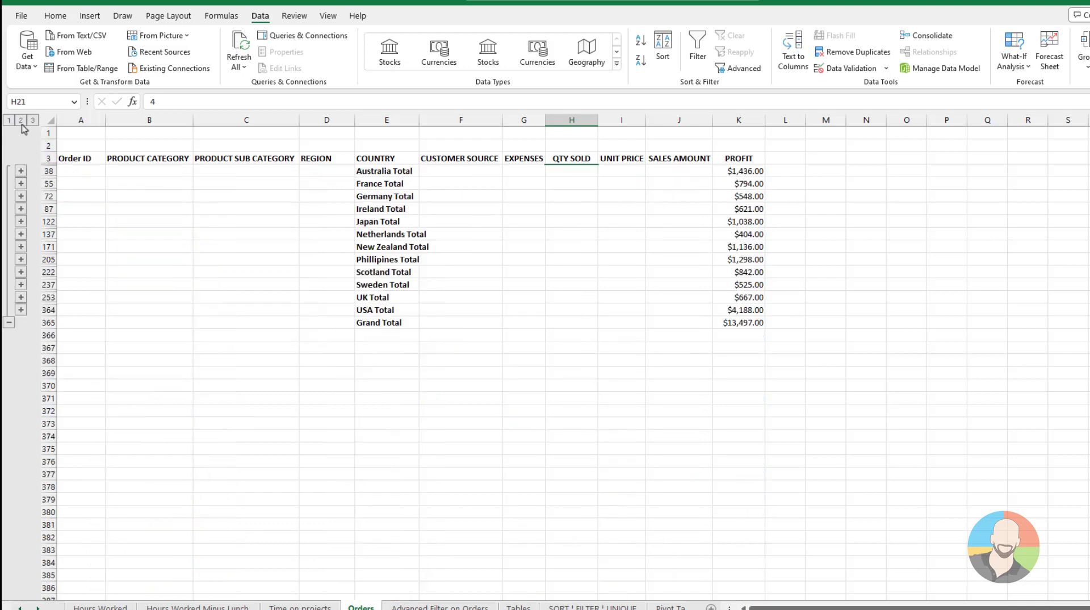
pyautogui.click(32, 120)
pyautogui.click(21, 121)
# Expand and collapse Germany's orders in the outline, and show the full detail for all countries again
pyautogui.click(20, 196)
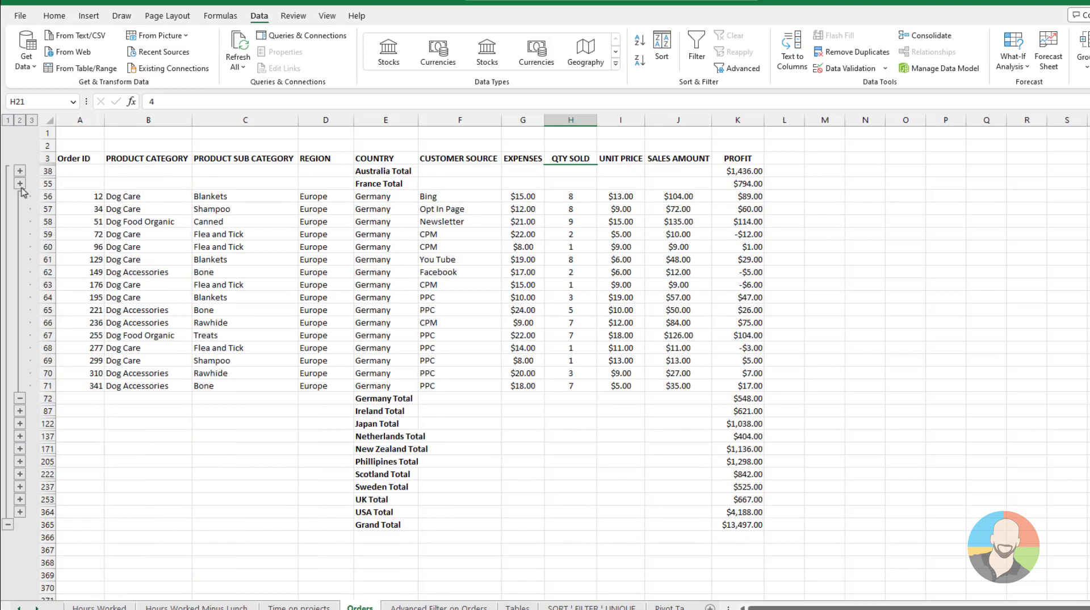
pyautogui.click(19, 399)
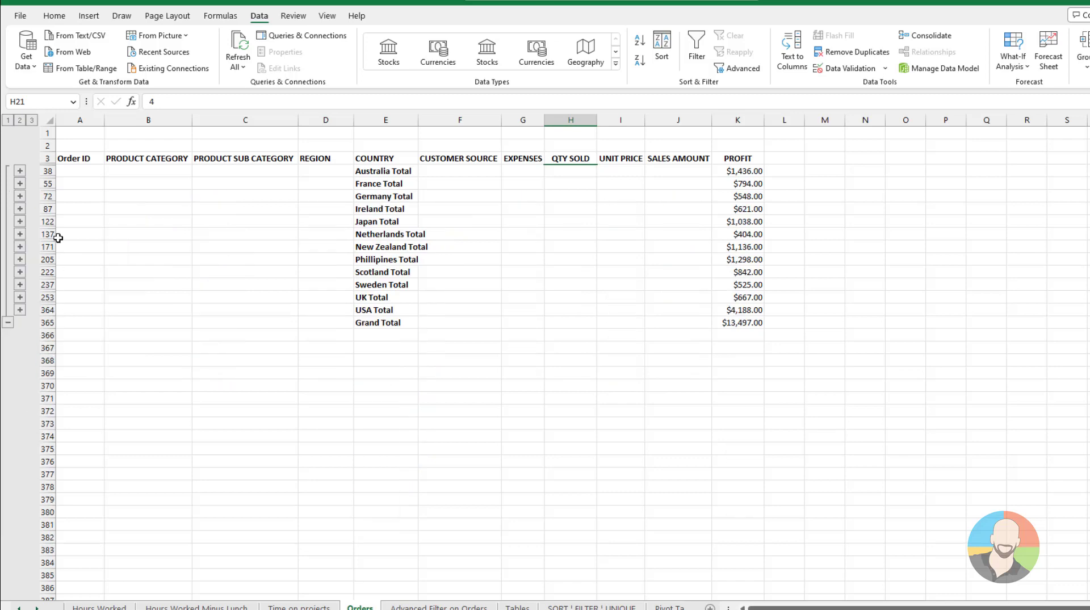
pyautogui.click(32, 121)
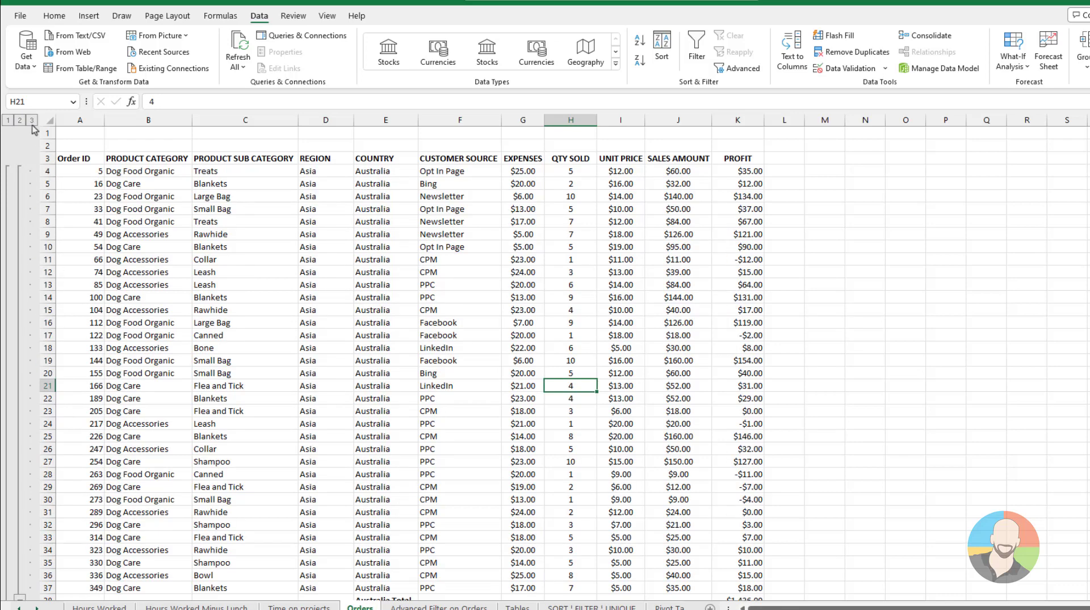
# Replace the current country subtotals with the Average of PROFIT and review the new subtotal rows
pyautogui.click(528, 321)
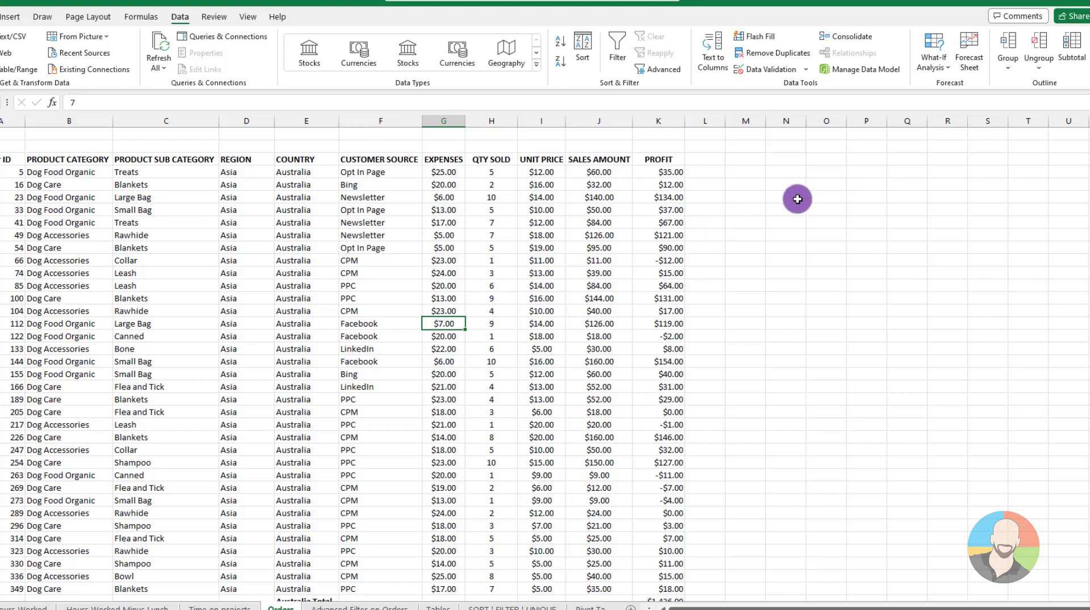
pyautogui.click(1065, 58)
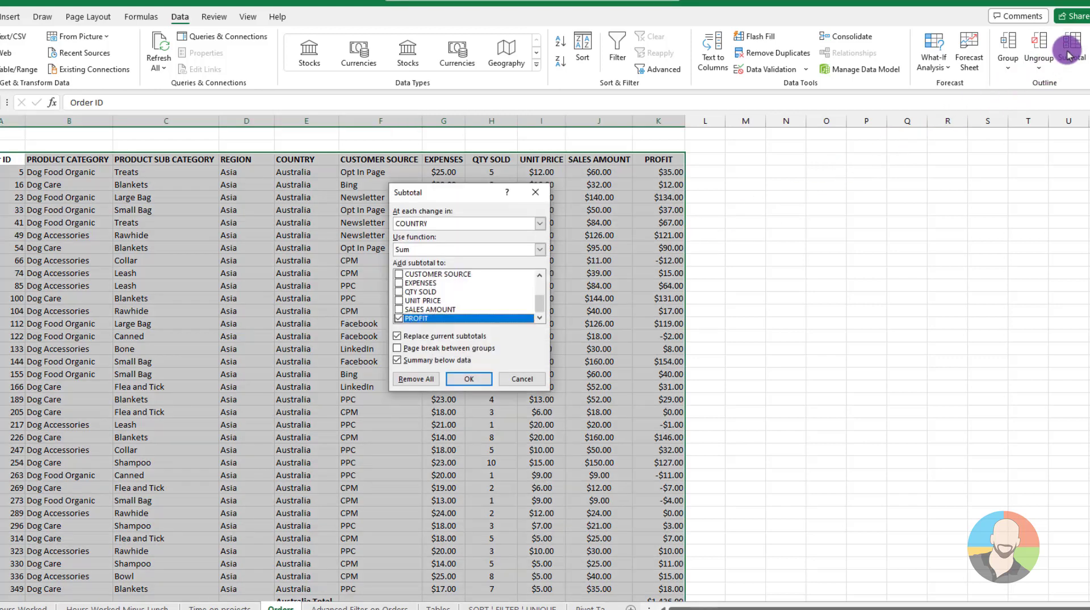
pyautogui.click(539, 249)
pyautogui.click(408, 277)
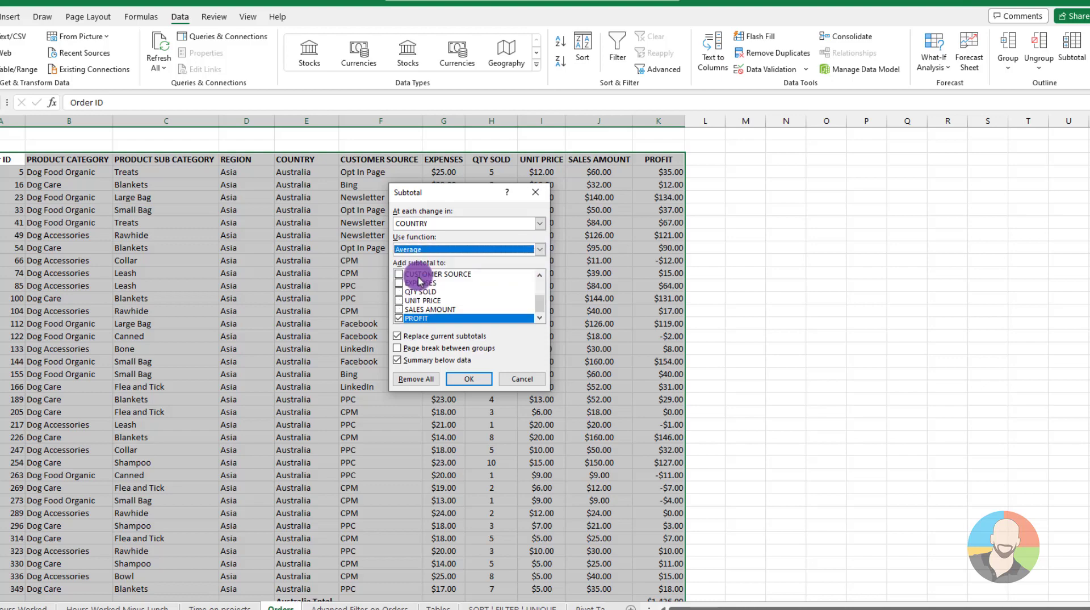
pyautogui.click(469, 379)
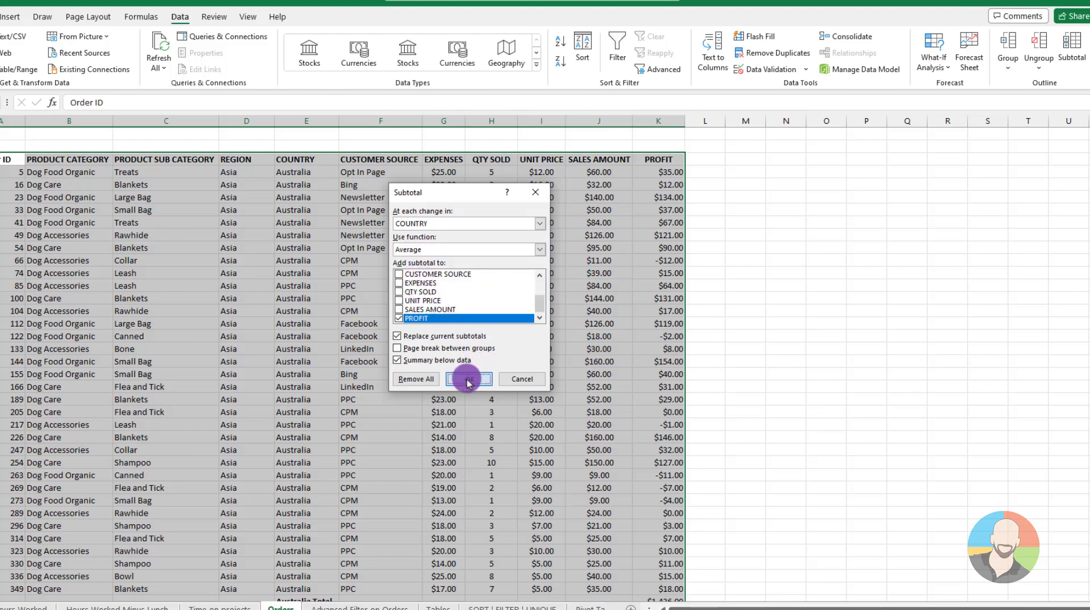
pyautogui.scroll(-1, 553, 358)
pyautogui.scroll(-7, 552, 358)
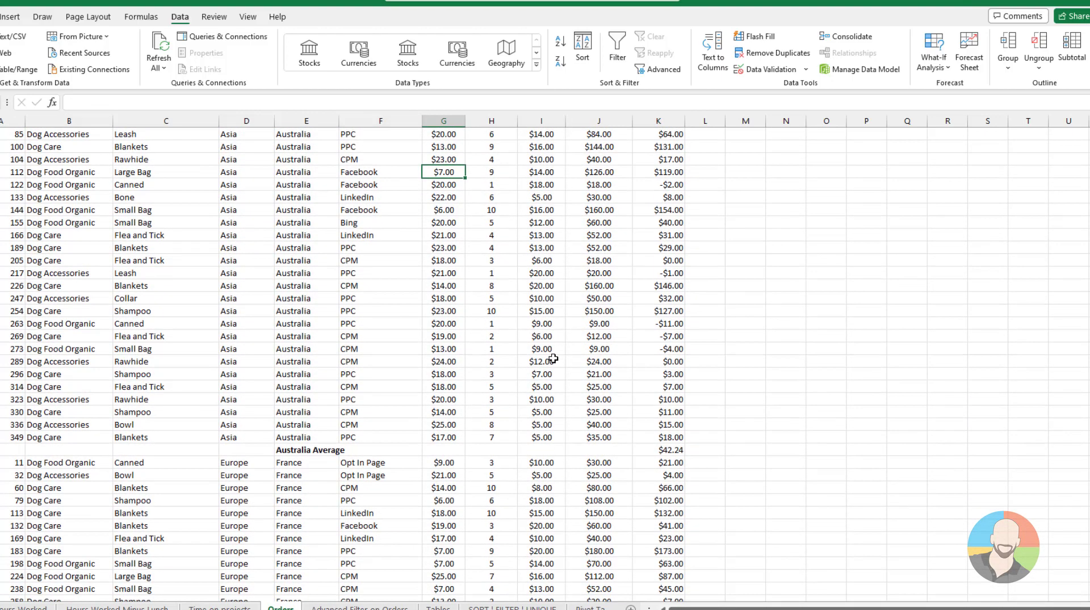
pyautogui.scroll(-8, 552, 358)
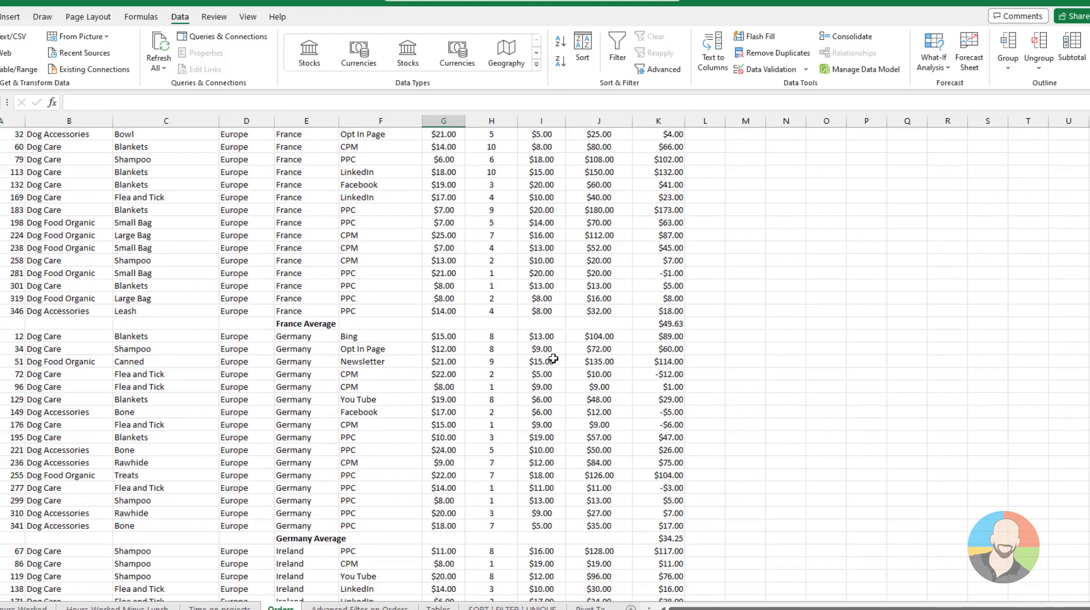
pyautogui.scroll(7, 553, 358)
pyautogui.scroll(9, 553, 358)
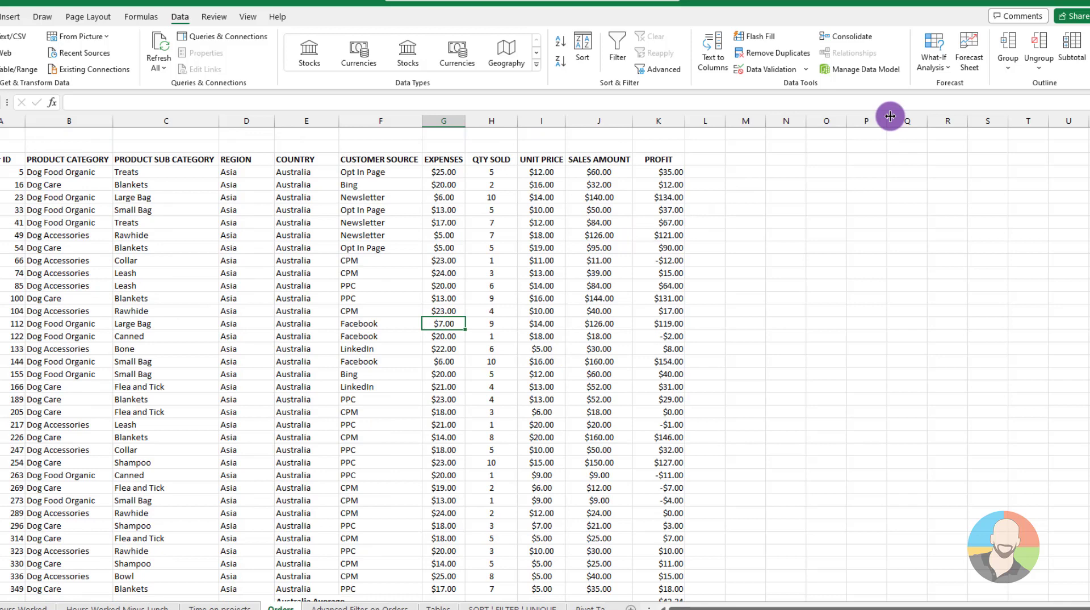
# Remove all subtotals from the order data and check the sorted country groups
pyautogui.click(1071, 50)
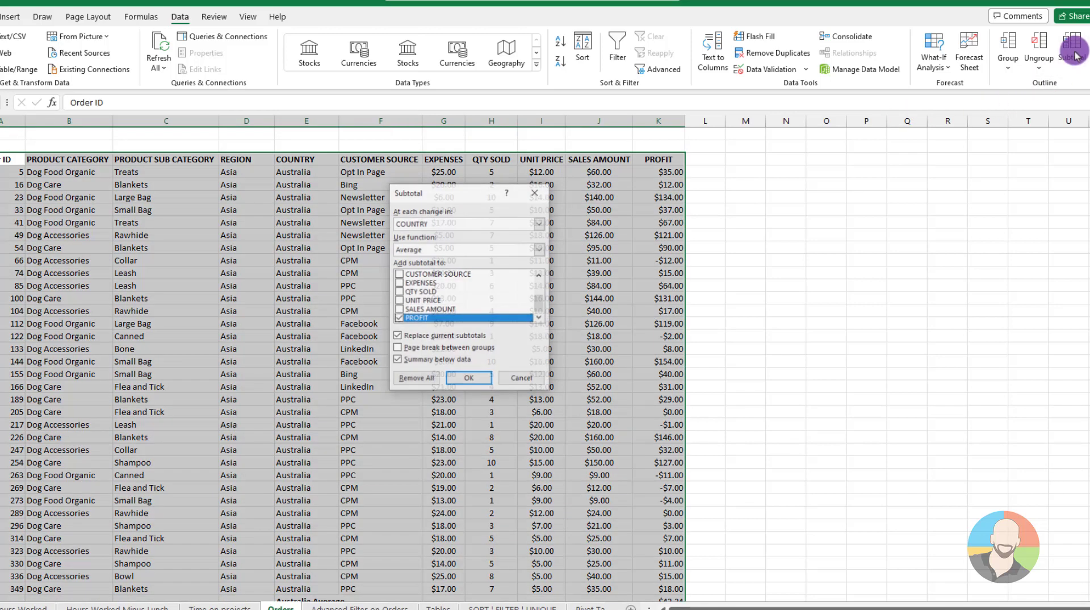
pyautogui.click(417, 379)
pyautogui.click(480, 344)
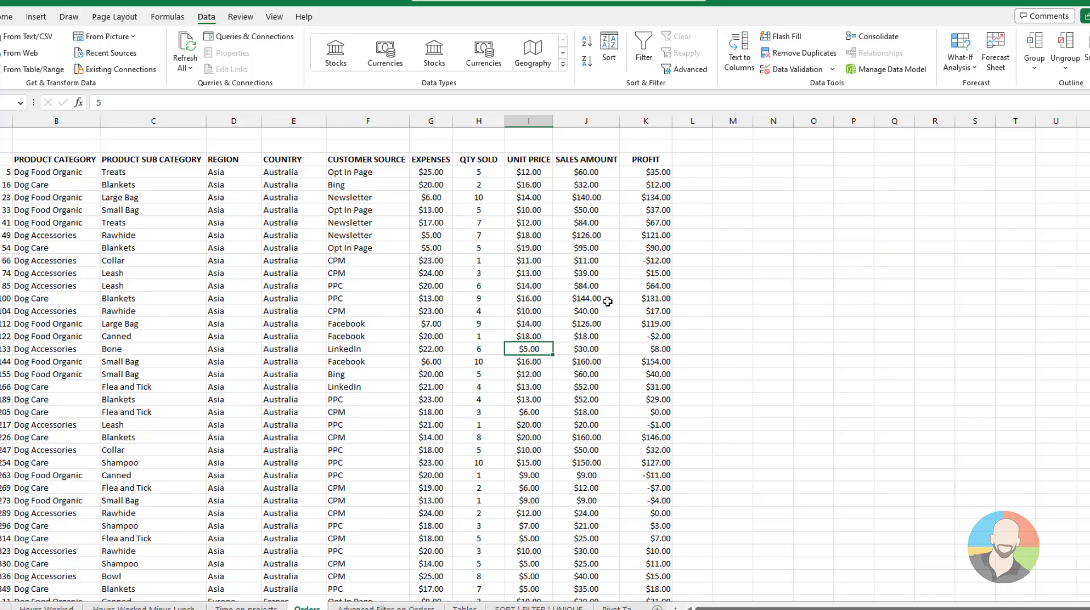
pyautogui.scroll(-4, 313, 267)
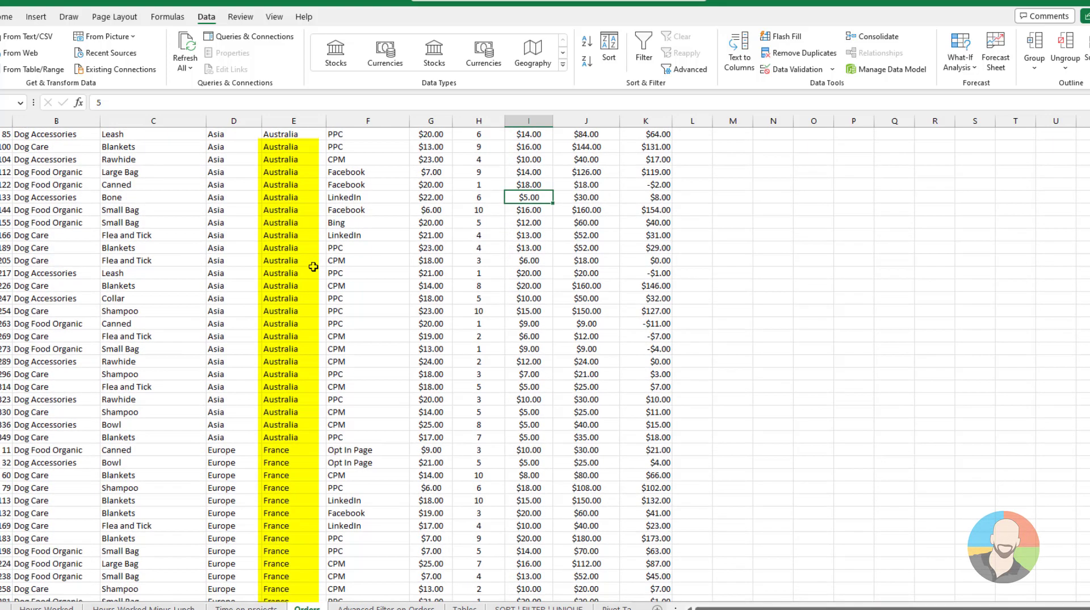
pyautogui.scroll(5, 313, 267)
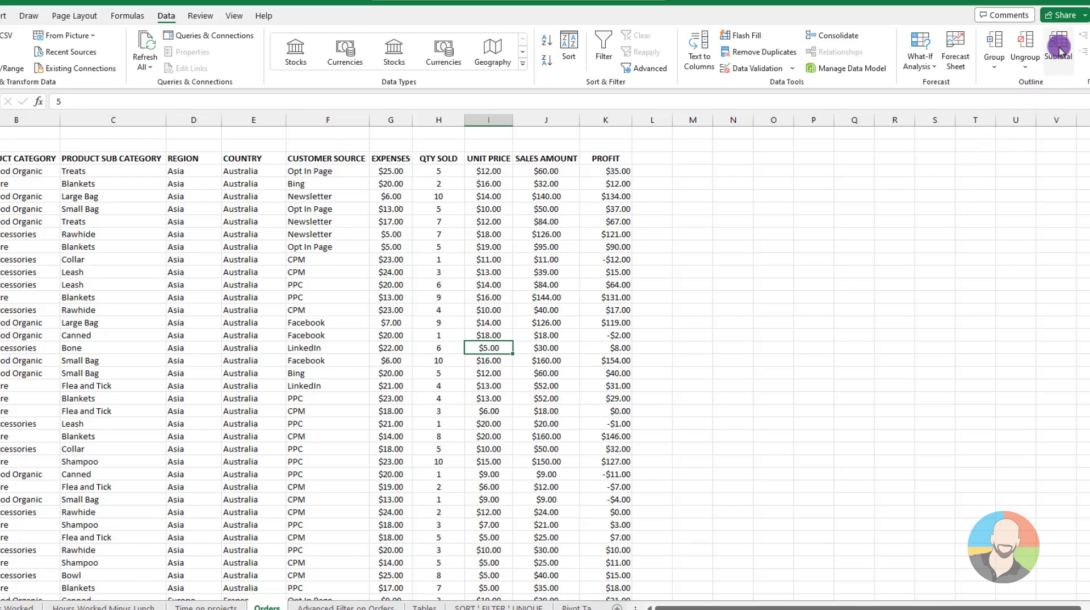
# Add subtotals to the order data using the Average of PROFIT at each change in COUNTRY
pyautogui.click(1059, 51)
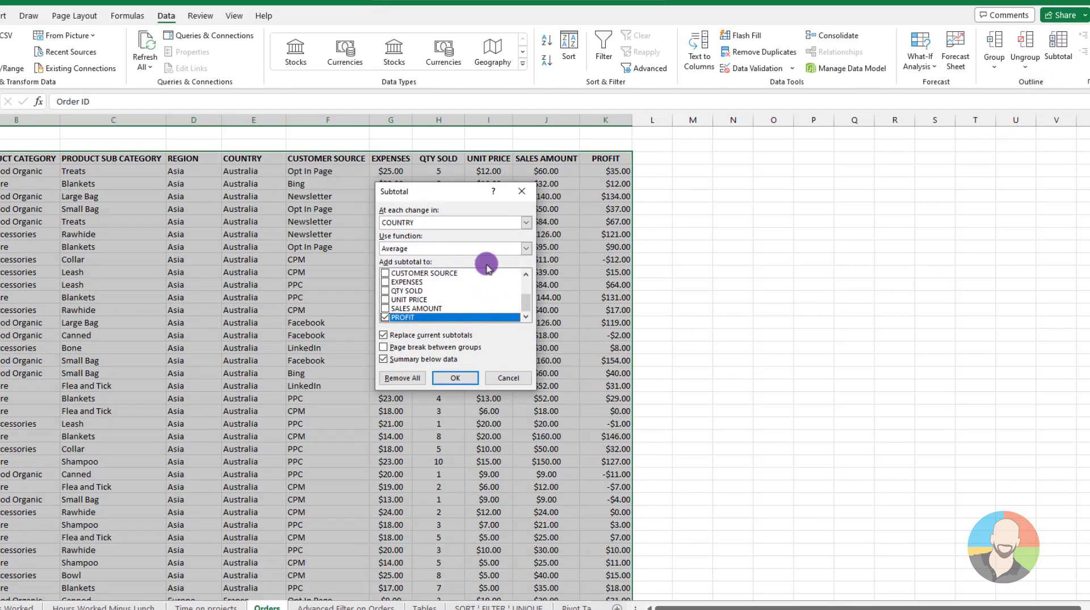
pyautogui.click(527, 249)
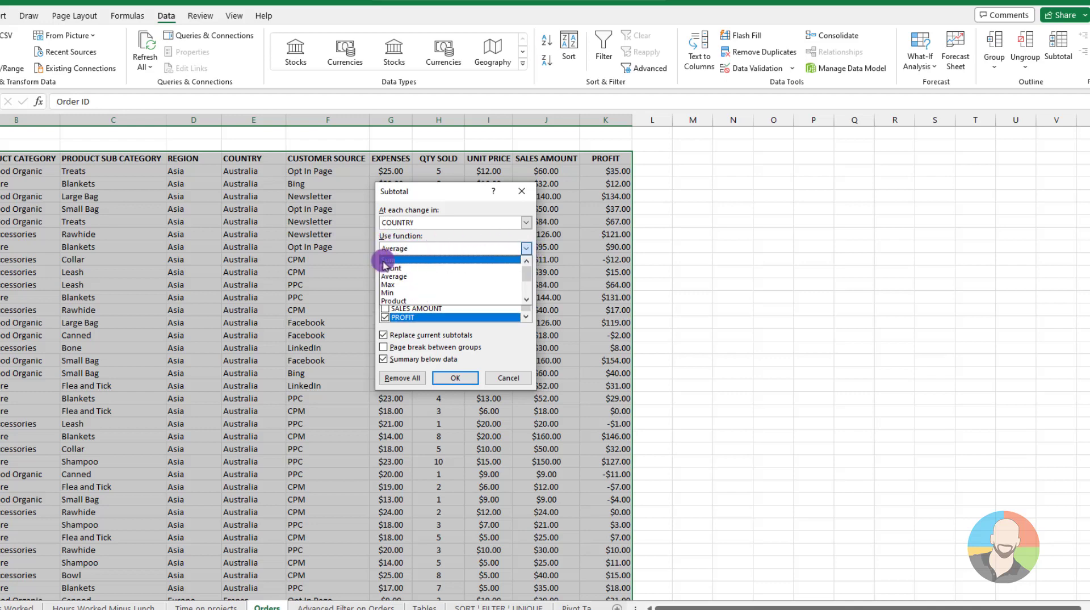
pyautogui.click(392, 276)
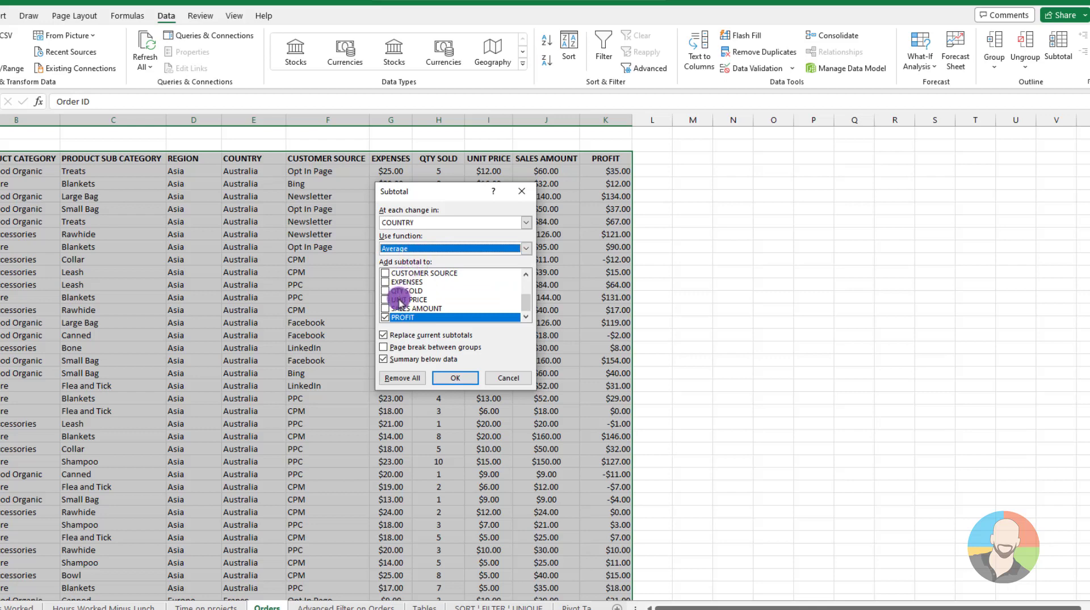
pyautogui.click(454, 379)
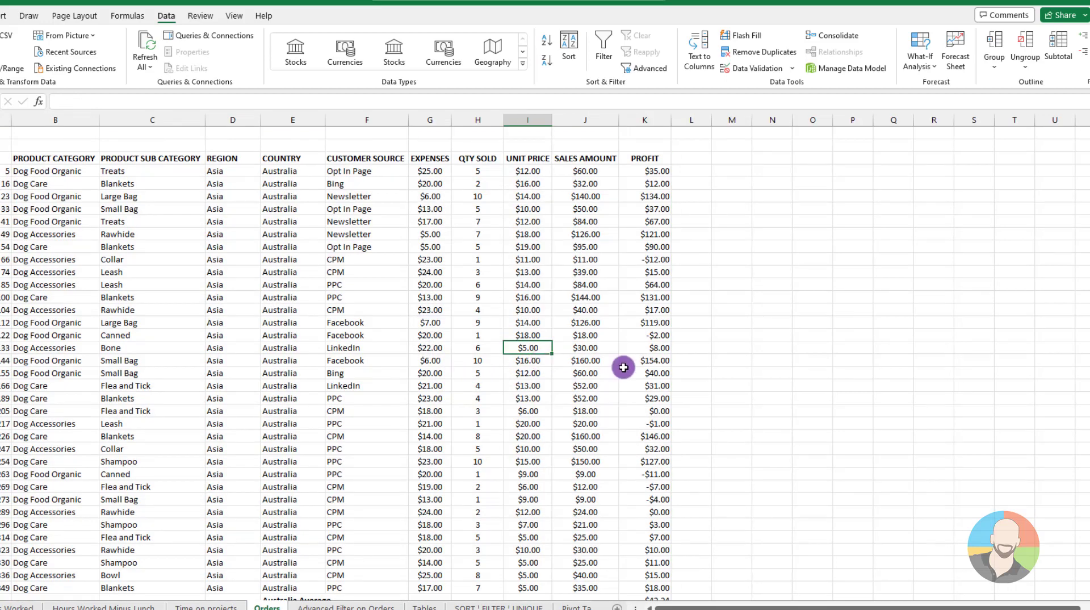
pyautogui.scroll(-2, 623, 368)
pyautogui.scroll(2, 623, 367)
# Add Sum of SALES AMOUNT subtotals at each change in COUNTRY without replacing the PROFIT averages, and review both subtotal rows per country
pyautogui.click(1058, 44)
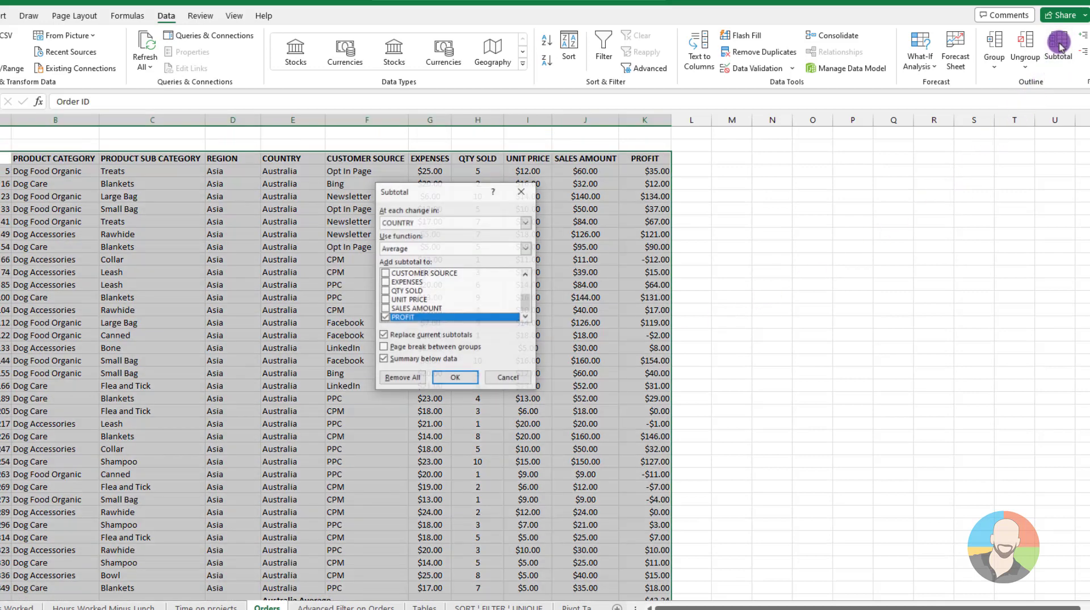
pyautogui.click(527, 249)
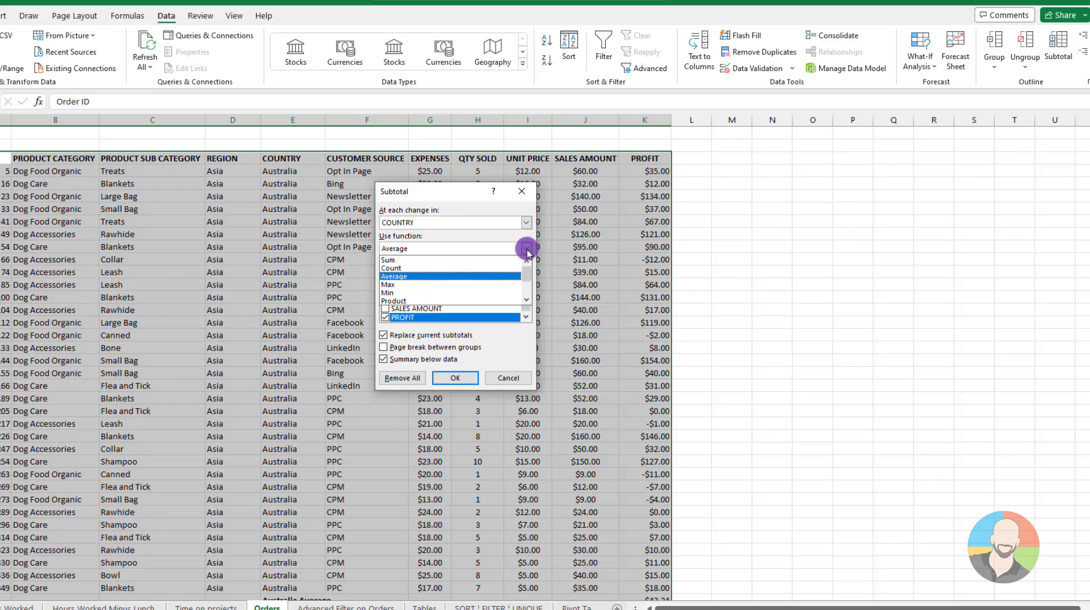
pyautogui.click(402, 258)
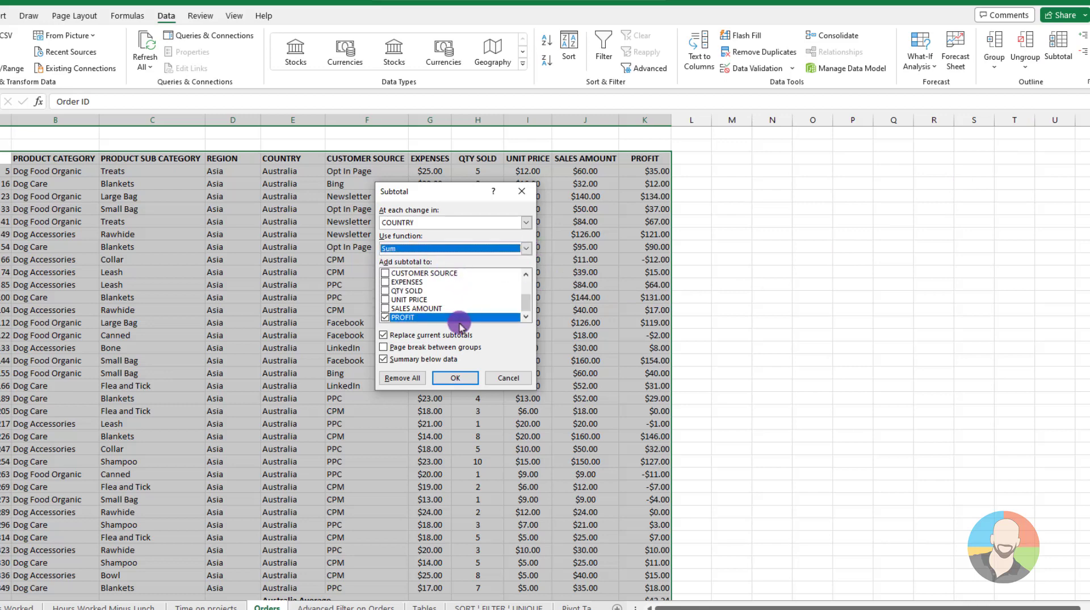
pyautogui.click(385, 309)
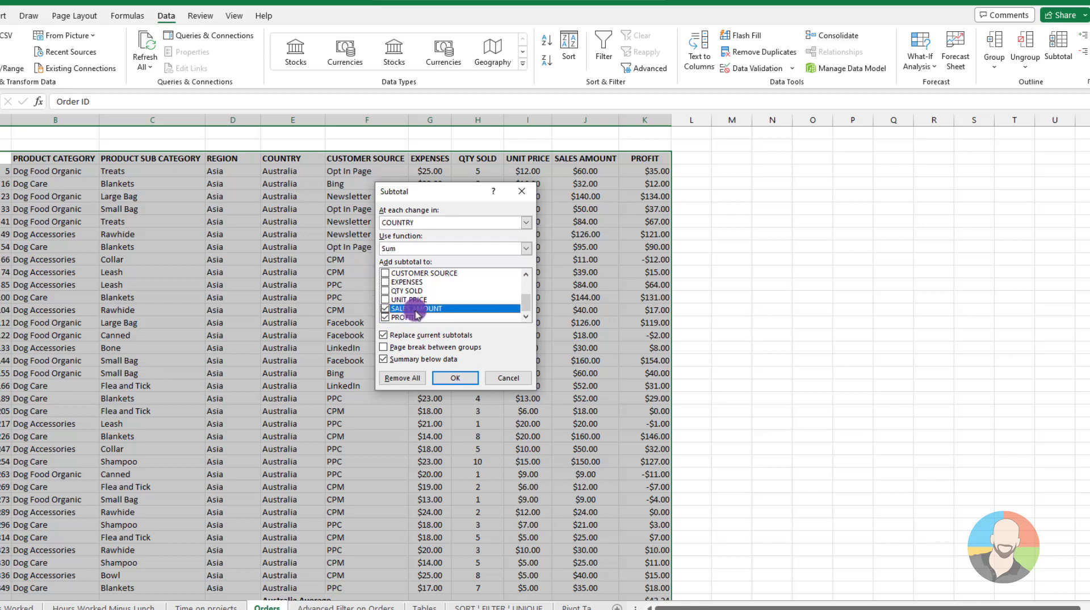
pyautogui.click(387, 318)
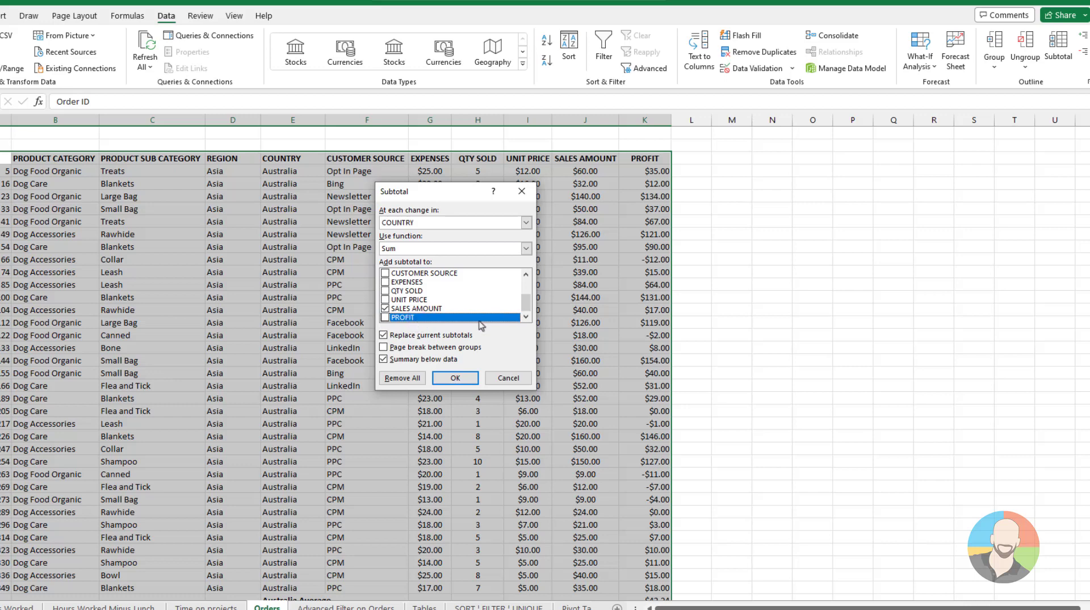
pyautogui.click(384, 336)
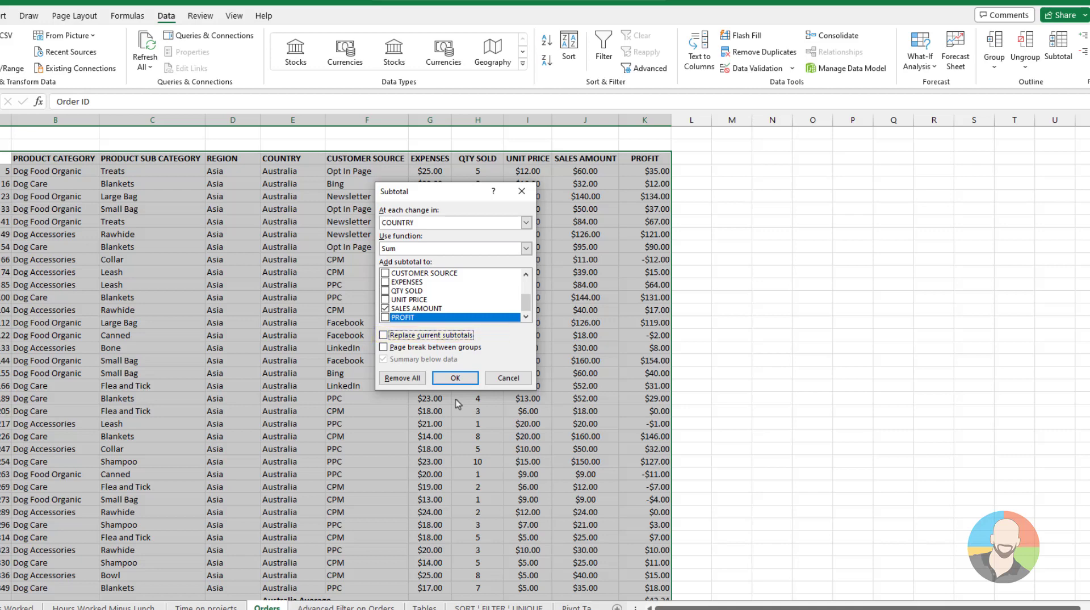
pyautogui.click(455, 378)
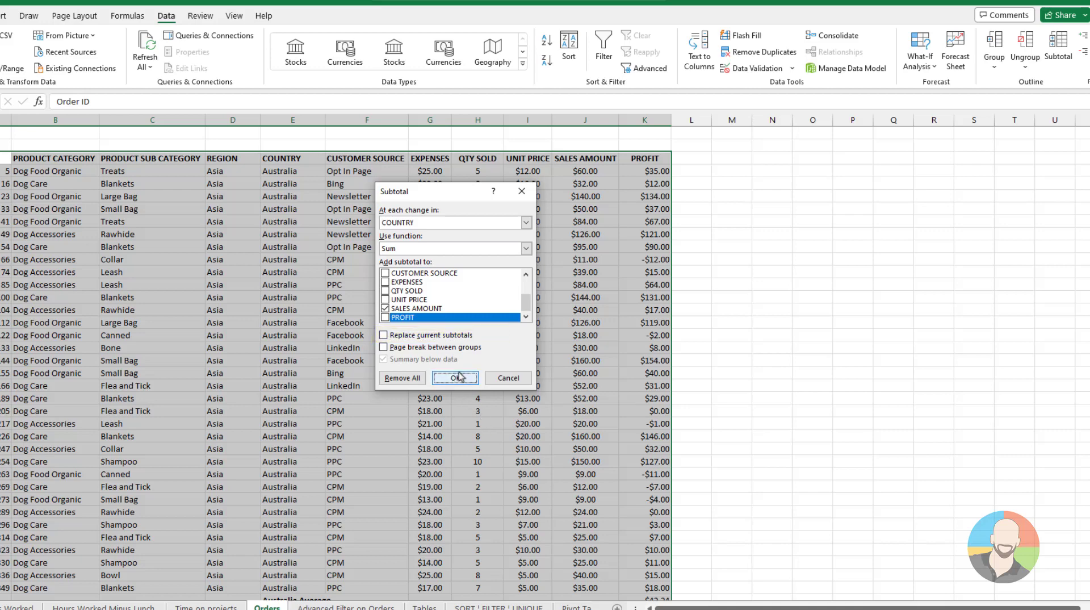
pyautogui.click(507, 361)
pyautogui.scroll(-4, 507, 361)
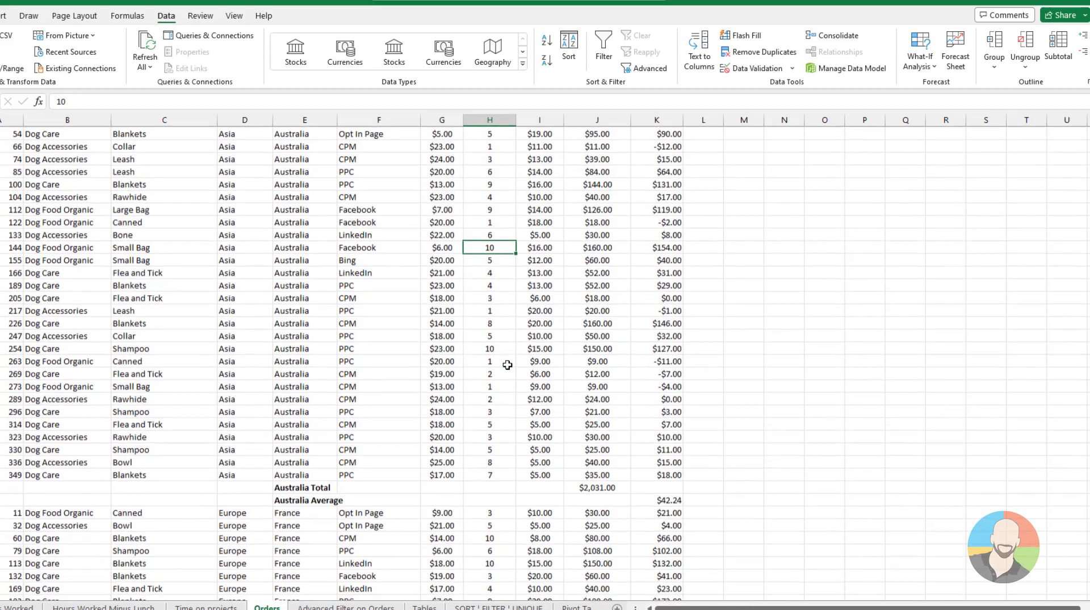
pyautogui.scroll(-4, 507, 365)
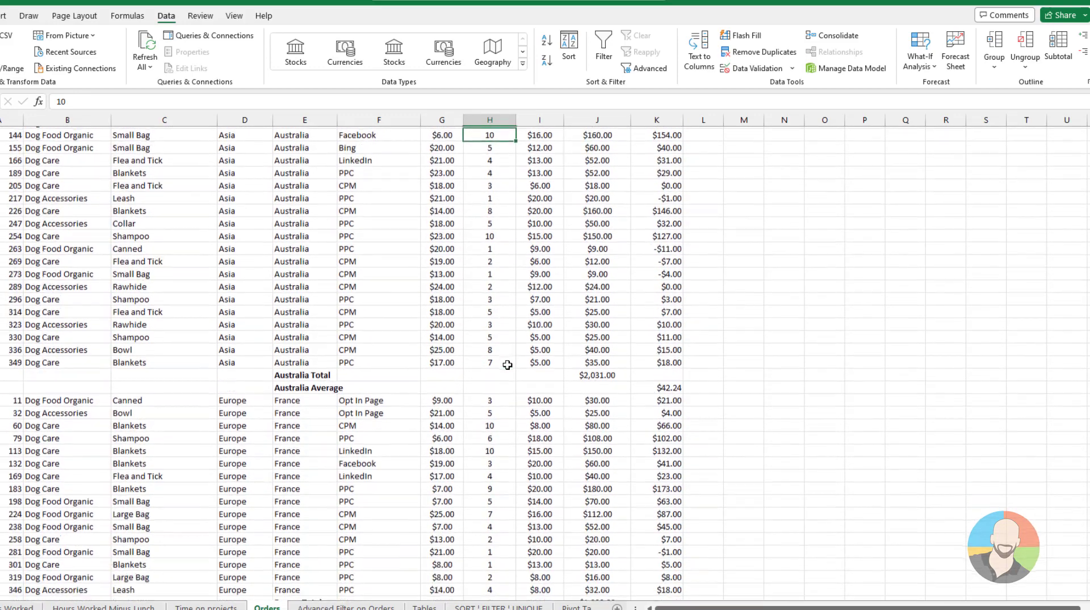
pyautogui.scroll(-5, 506, 365)
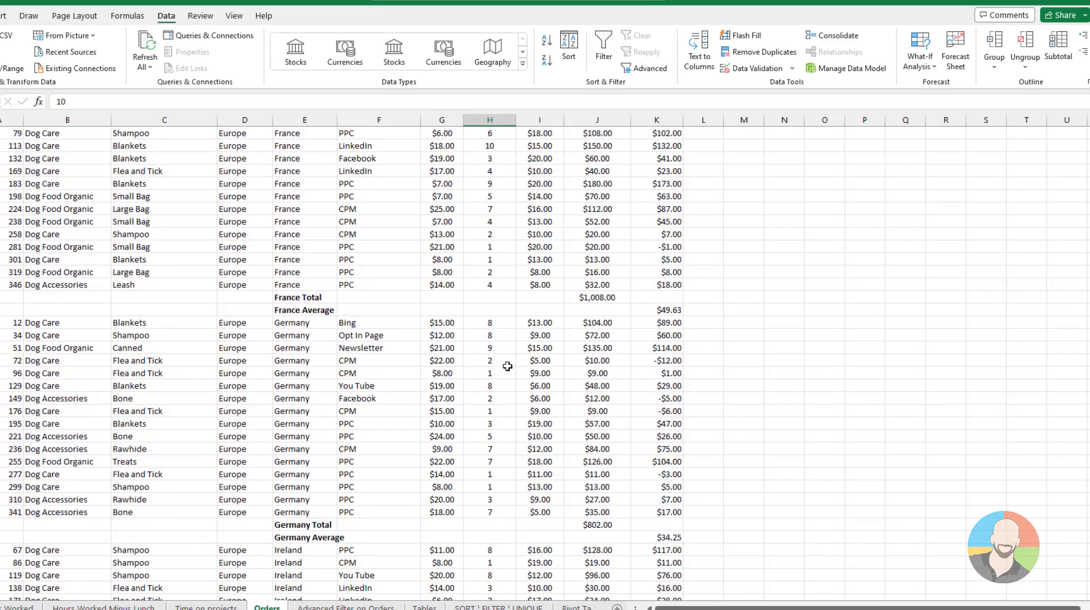
pyautogui.scroll(-2, 507, 366)
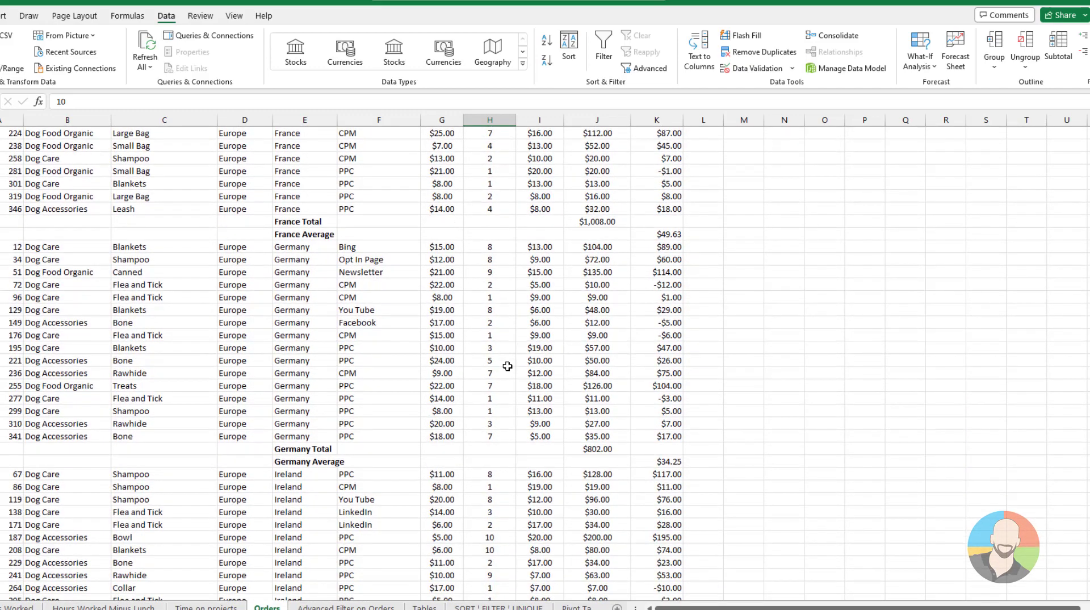
# Remove all subtotals, both the SALES AMOUNT totals and the PROFIT averages, from the order data
pyautogui.scroll(6, 507, 366)
pyautogui.scroll(10, 507, 366)
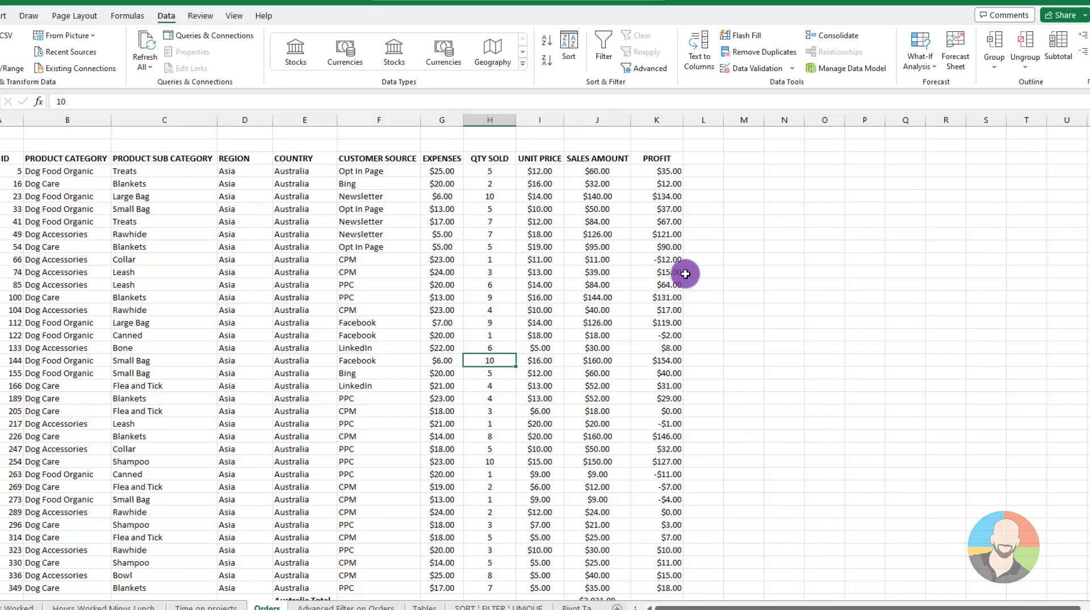
pyautogui.click(1059, 48)
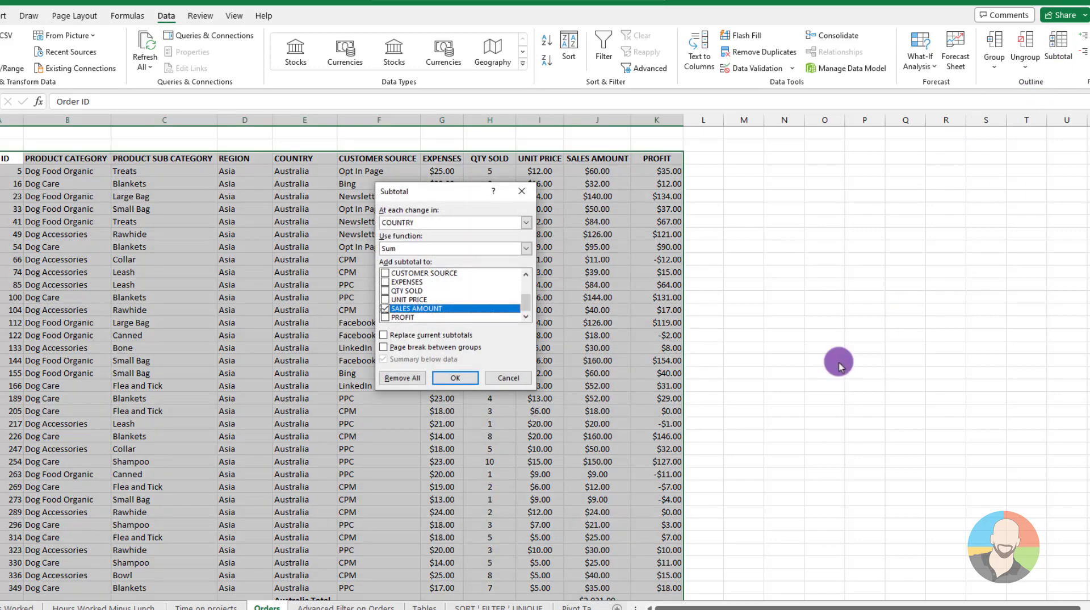
pyautogui.click(401, 377)
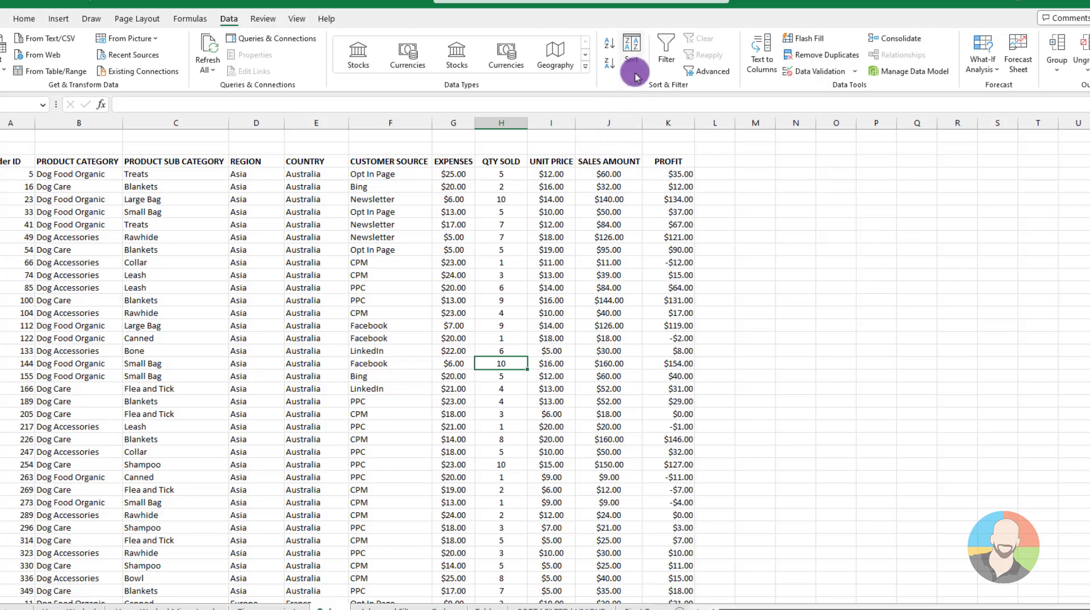
# Sort the order data by COUNTRY and then by CUSTOMER SOURCE, both A to Z on cell values
pyautogui.click(632, 54)
pyautogui.click(449, 275)
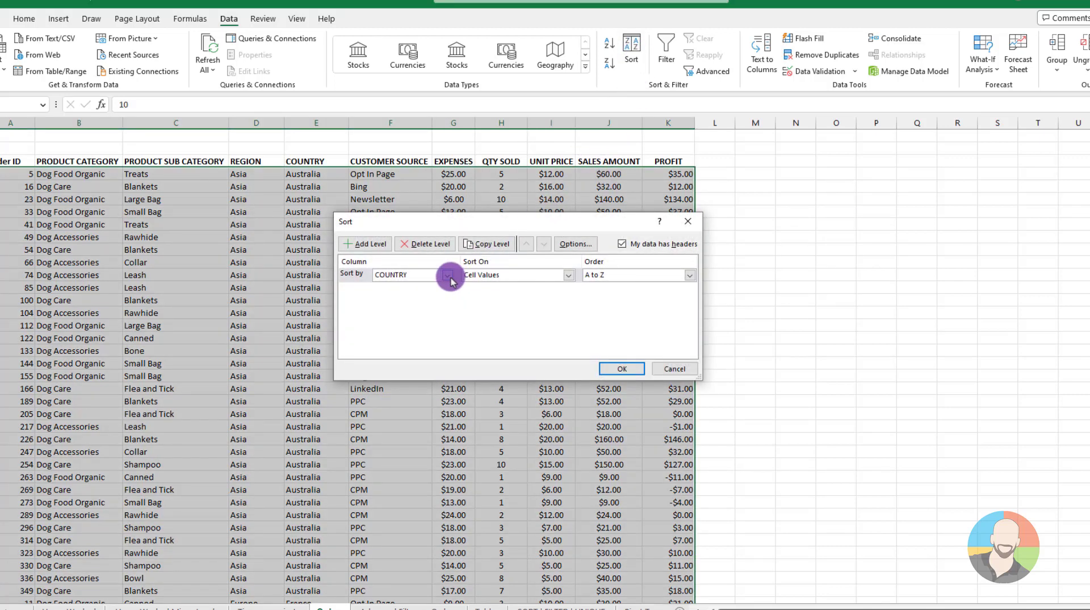
pyautogui.click(366, 244)
pyautogui.click(434, 290)
pyautogui.click(418, 341)
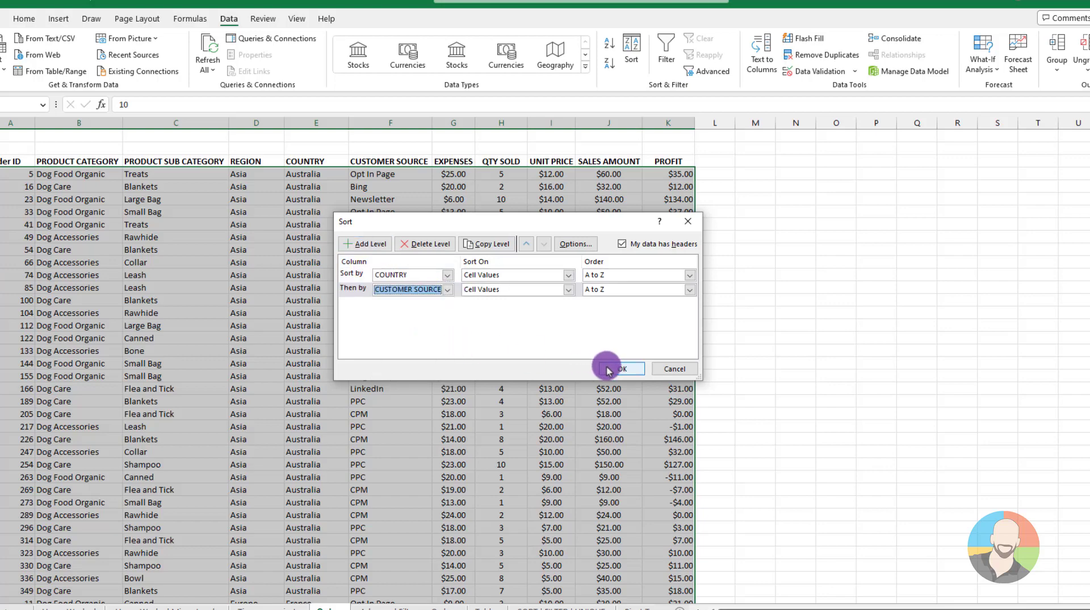
pyautogui.click(616, 369)
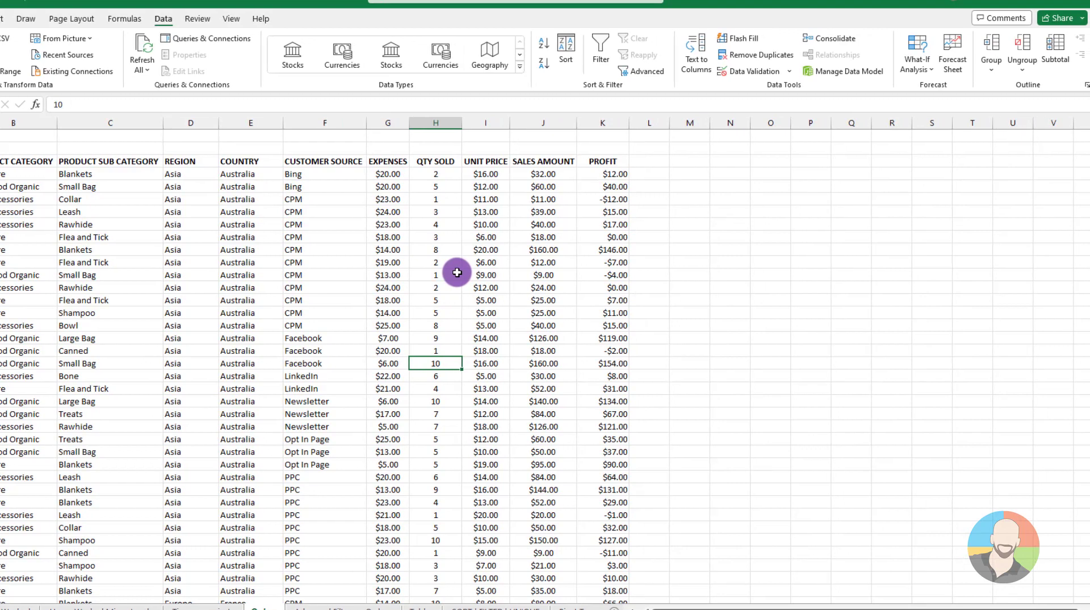
# Add subtotals to the sorted order data using the Sum of SALES AMOUNT at each change in COUNTRY
pyautogui.click(1055, 50)
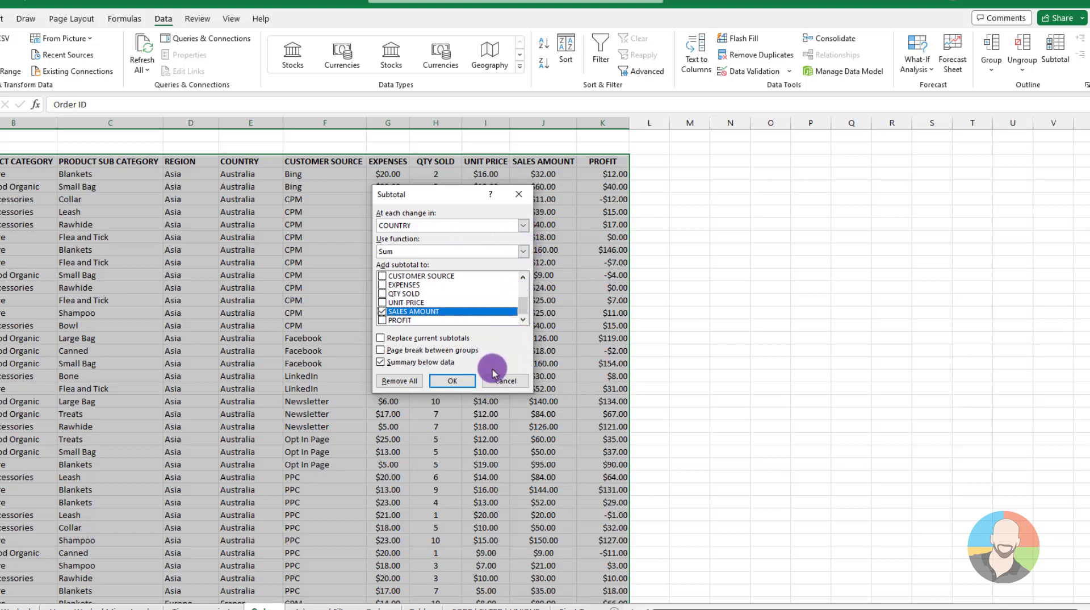
pyautogui.click(453, 381)
pyautogui.click(475, 364)
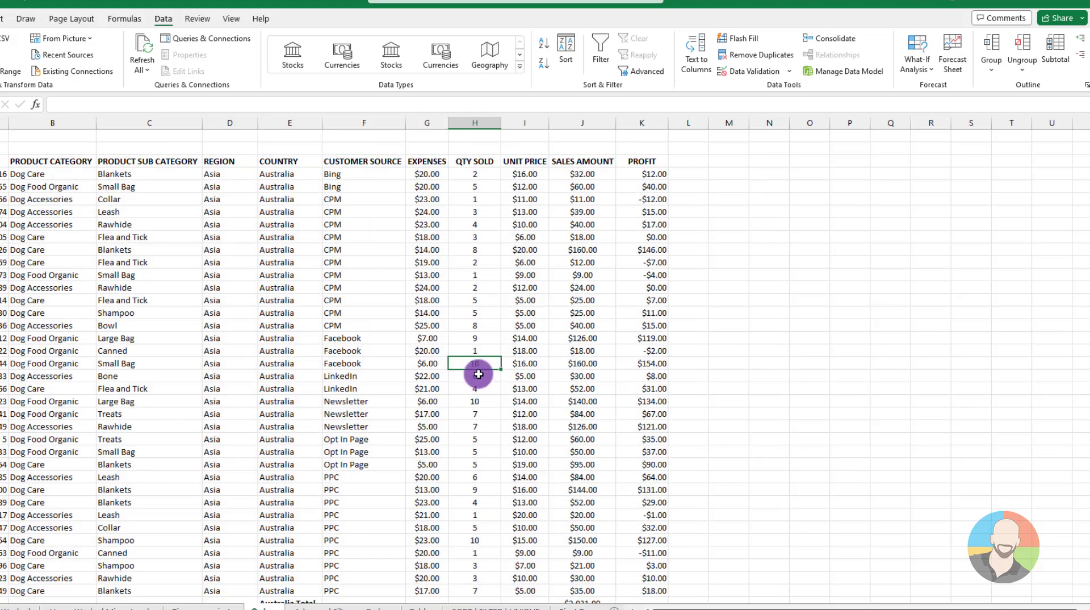
# Add nested Average of PROFIT subtotals at each change in CUSTOMER SOURCE, keeping the country totals, and review the subtotal rows
pyautogui.click(1056, 48)
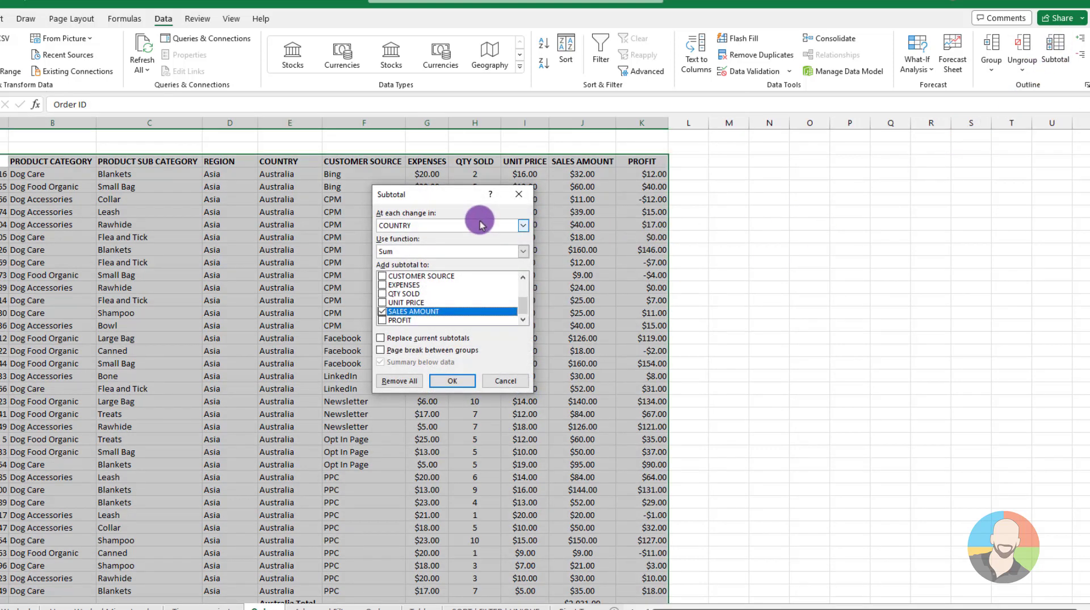
pyautogui.click(523, 226)
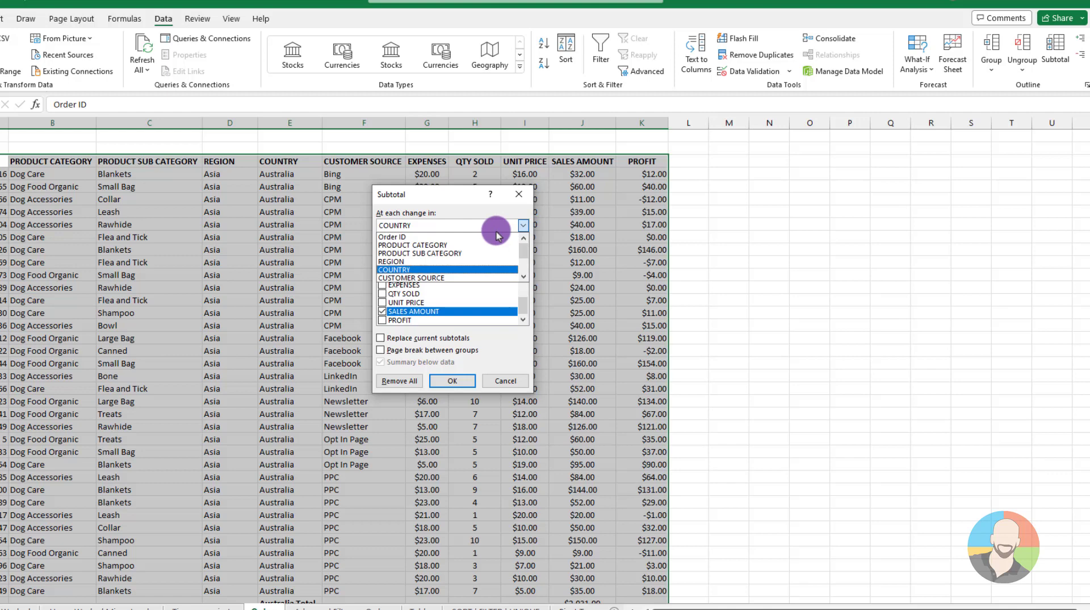
pyautogui.click(416, 276)
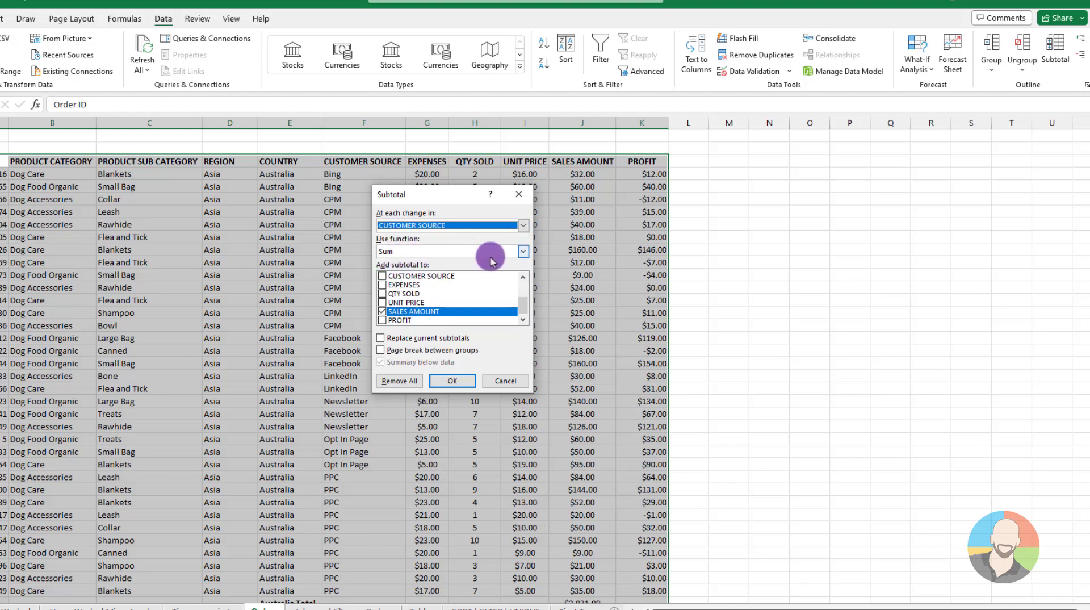
pyautogui.click(523, 251)
pyautogui.click(395, 279)
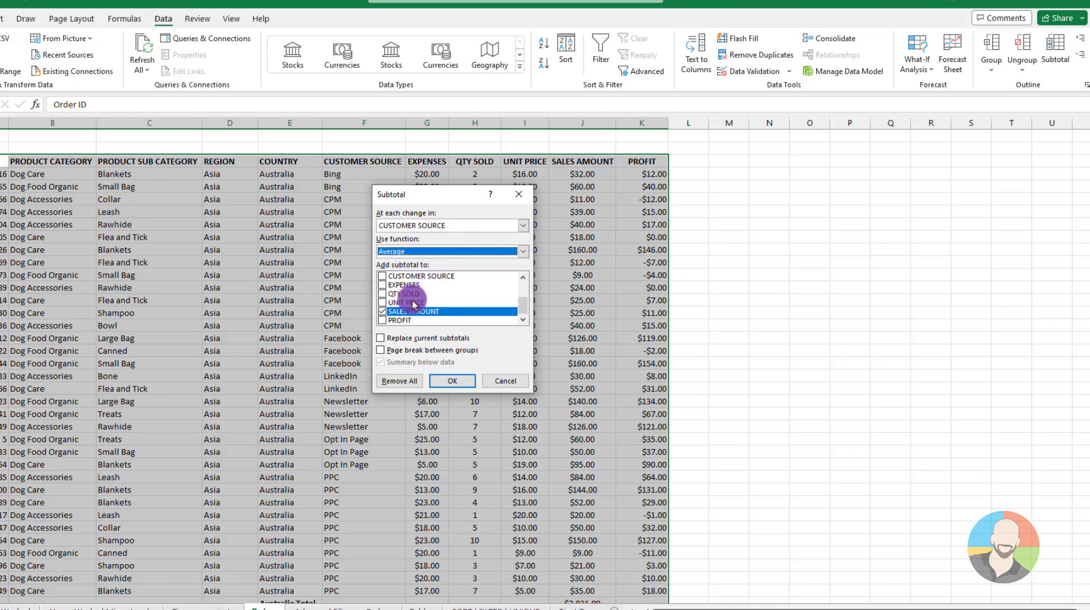
pyautogui.click(382, 311)
pyautogui.click(382, 320)
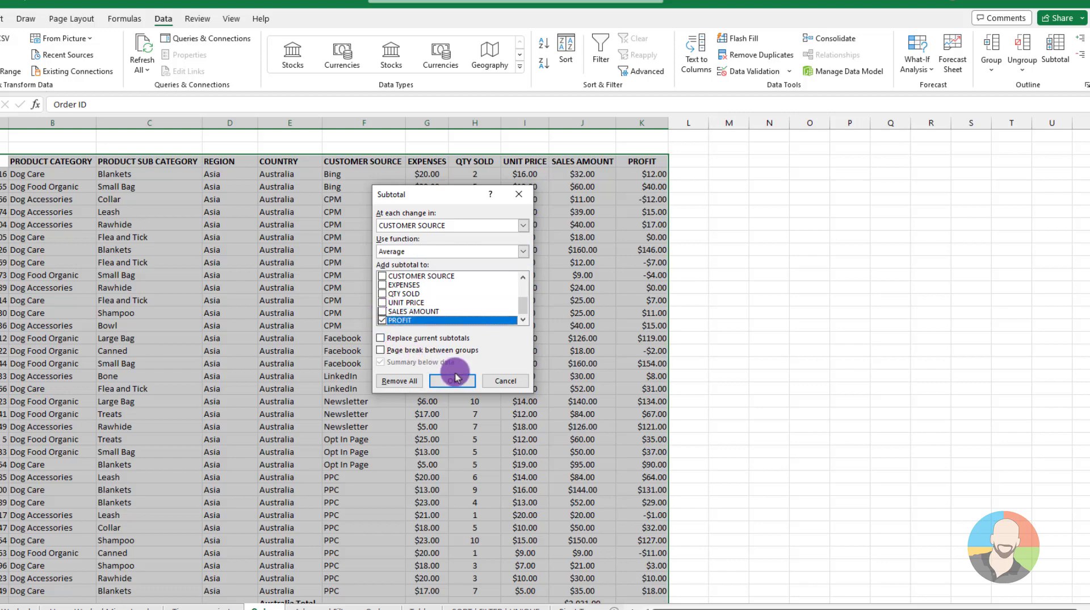
pyautogui.click(471, 381)
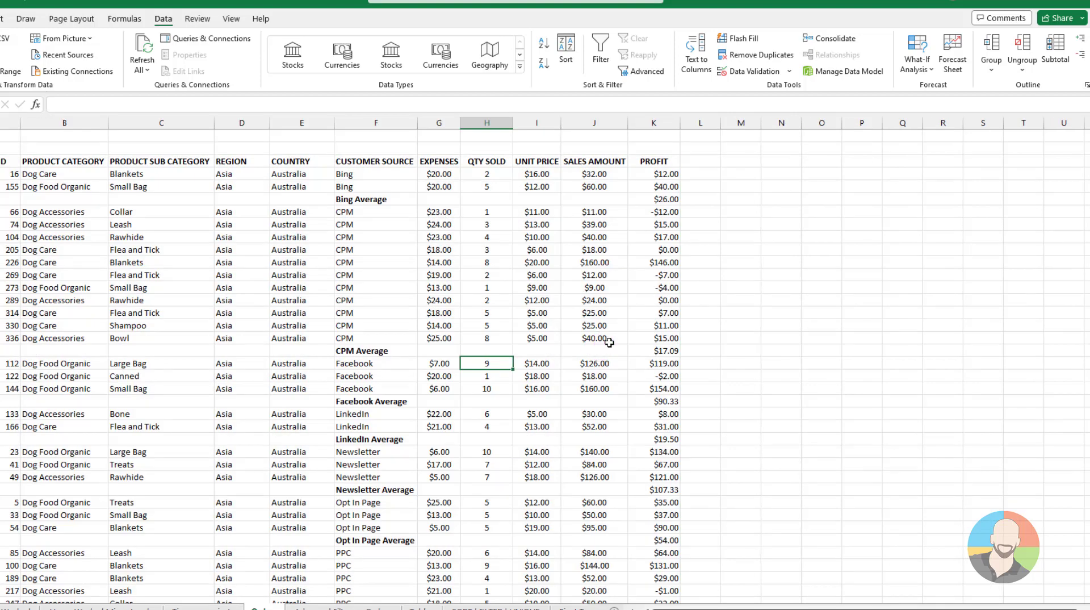
pyautogui.scroll(-5, 609, 343)
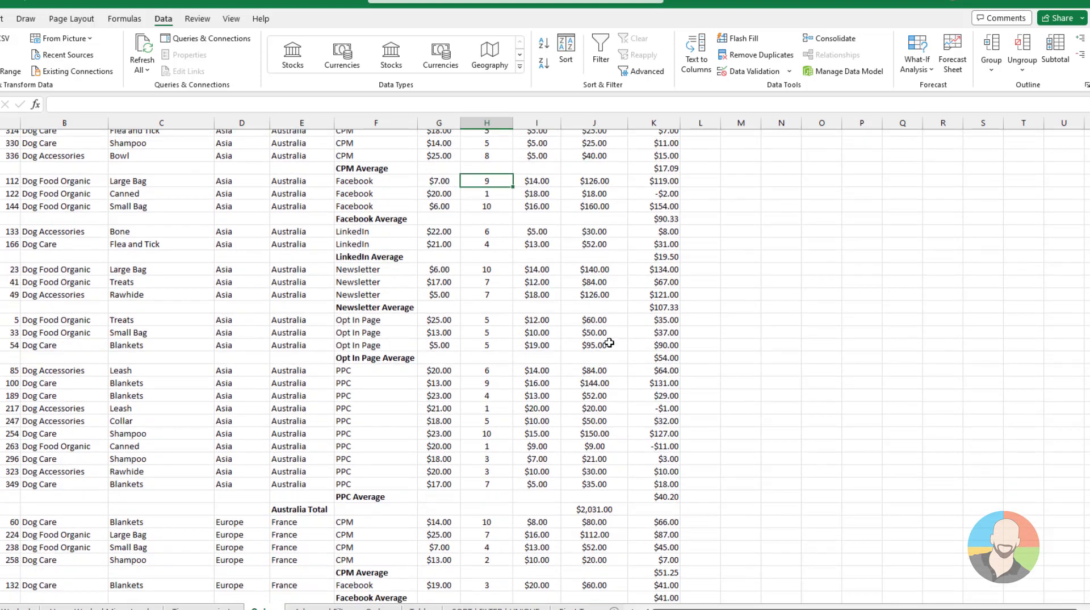
pyautogui.scroll(-5, 609, 342)
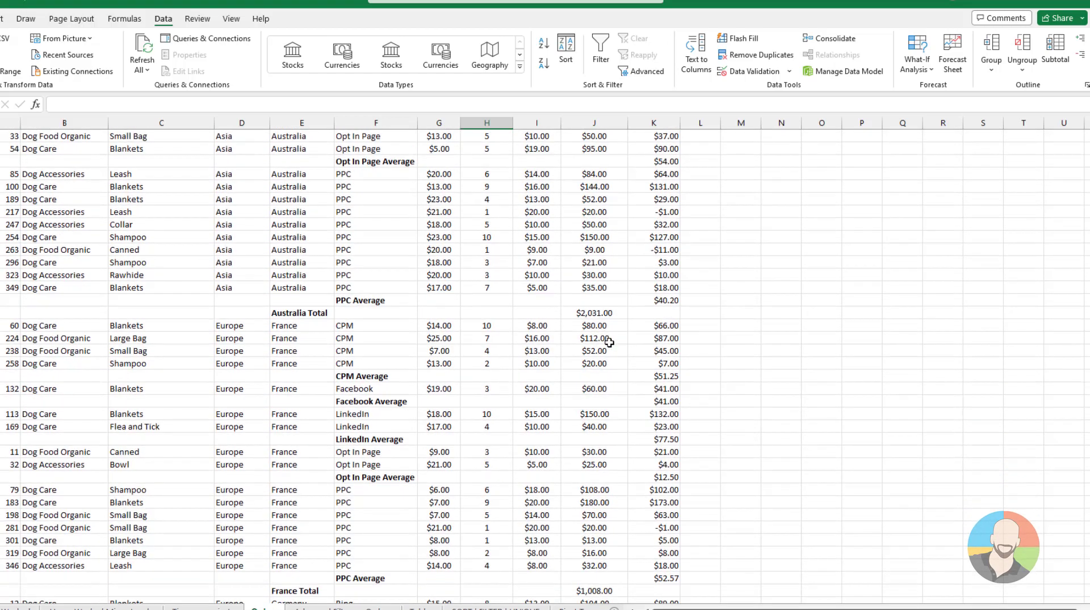